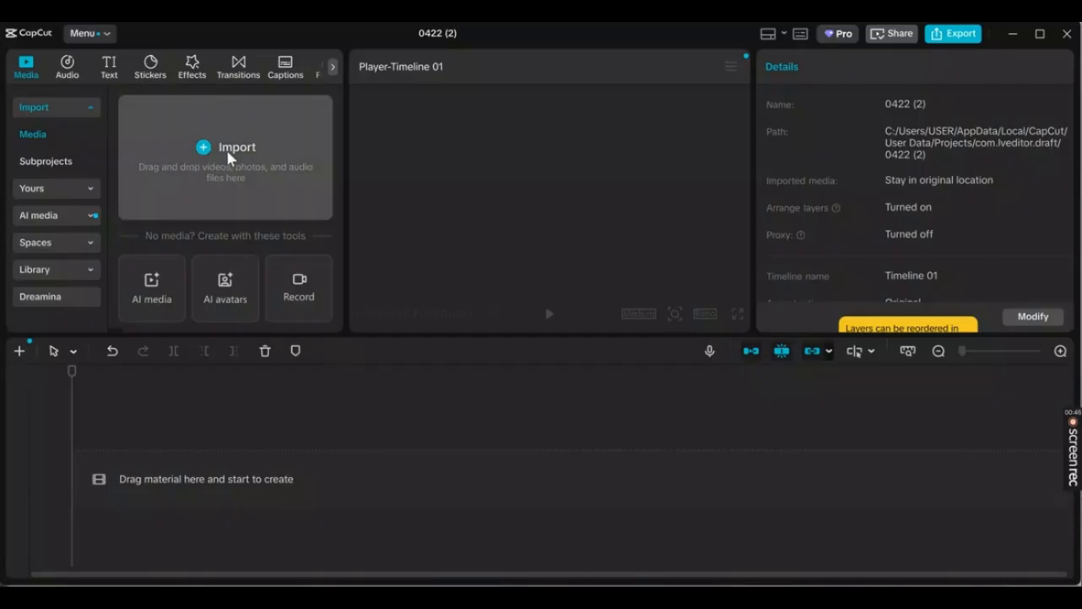
Import grok-video-c91c51e6-ba16-4f28-ad7e-5c729f2e7907, video (1) and grok-video-31c4a301-a32a-44f6-8de6-e080585ff94e (2) from the Downloads folder into the project media.
left_click(204, 148)
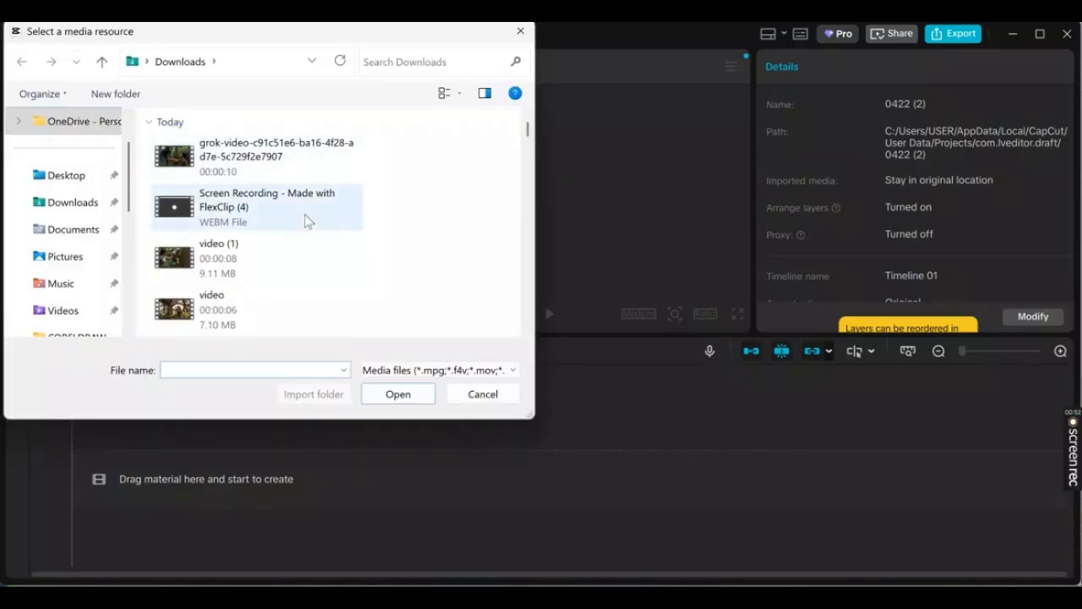
left_click(255, 162)
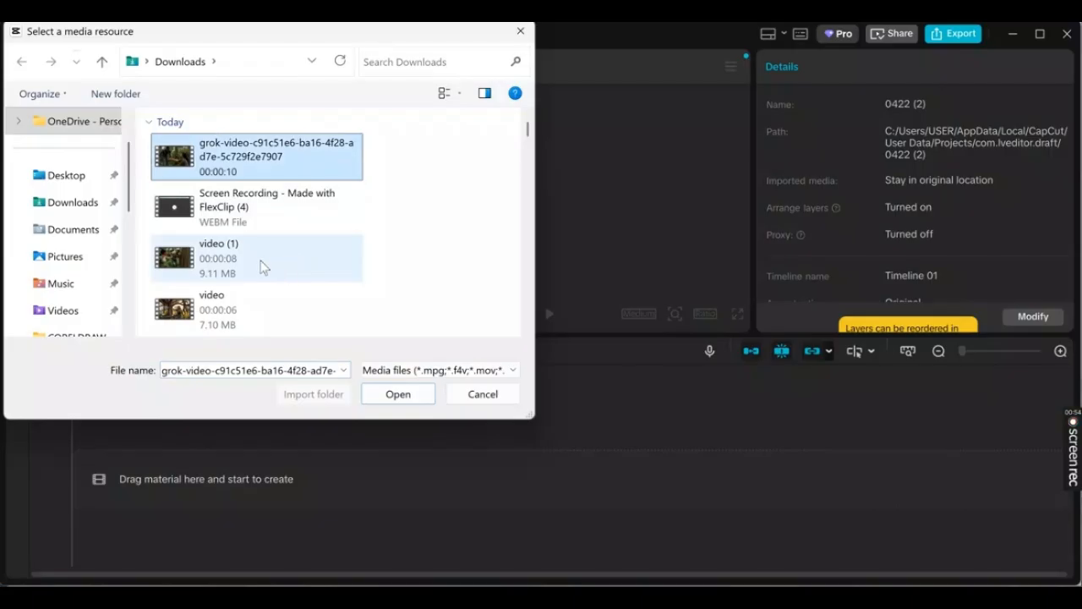
left_click(264, 257, "ctrl")
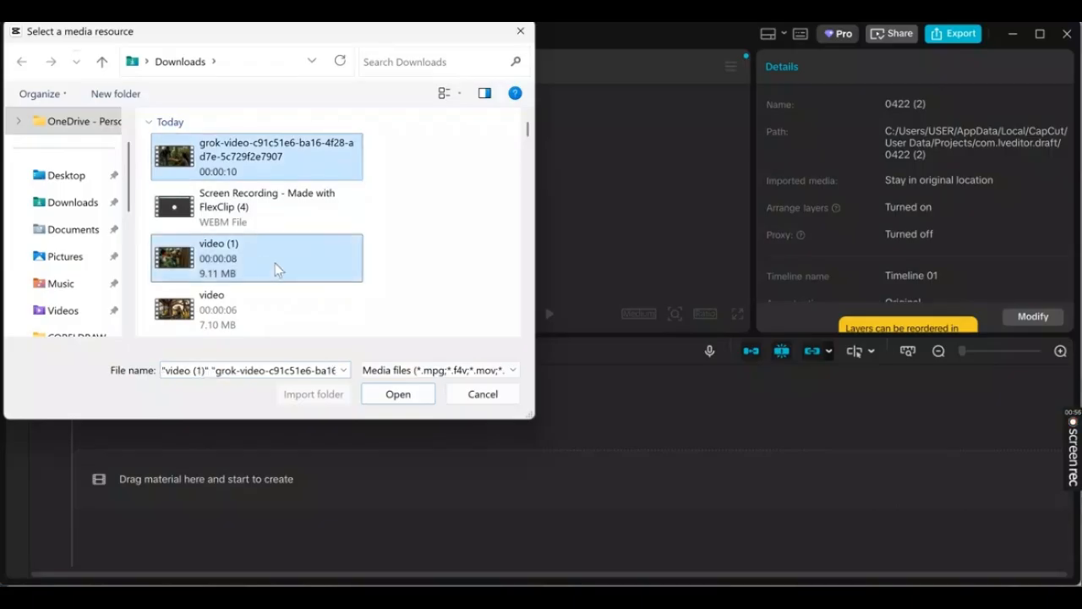
scroll(284, 269, "down", 5)
scroll(287, 271, "up", 5)
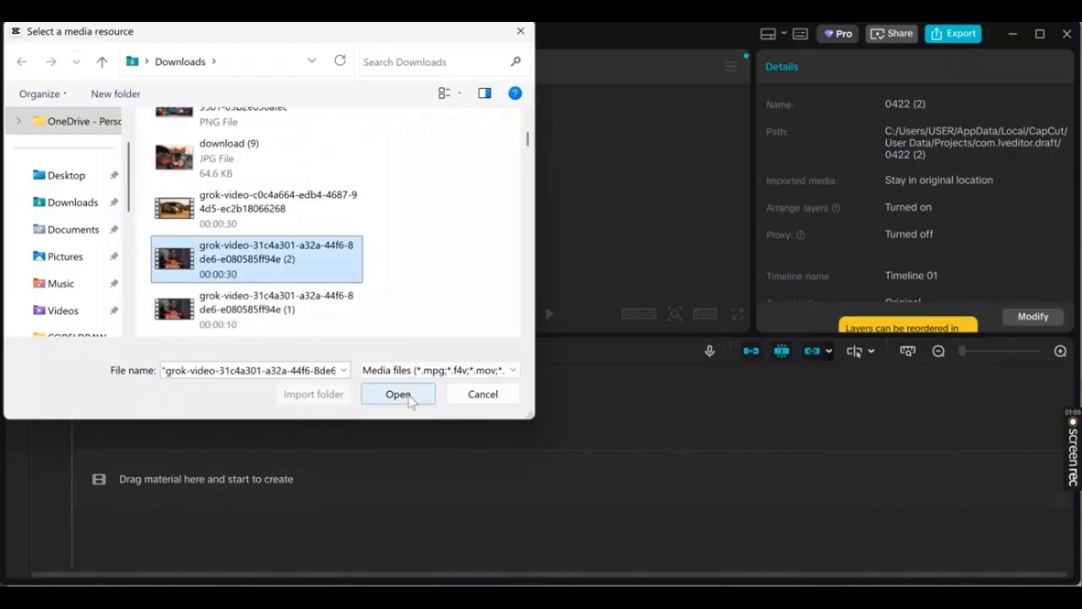
left_click(398, 394)
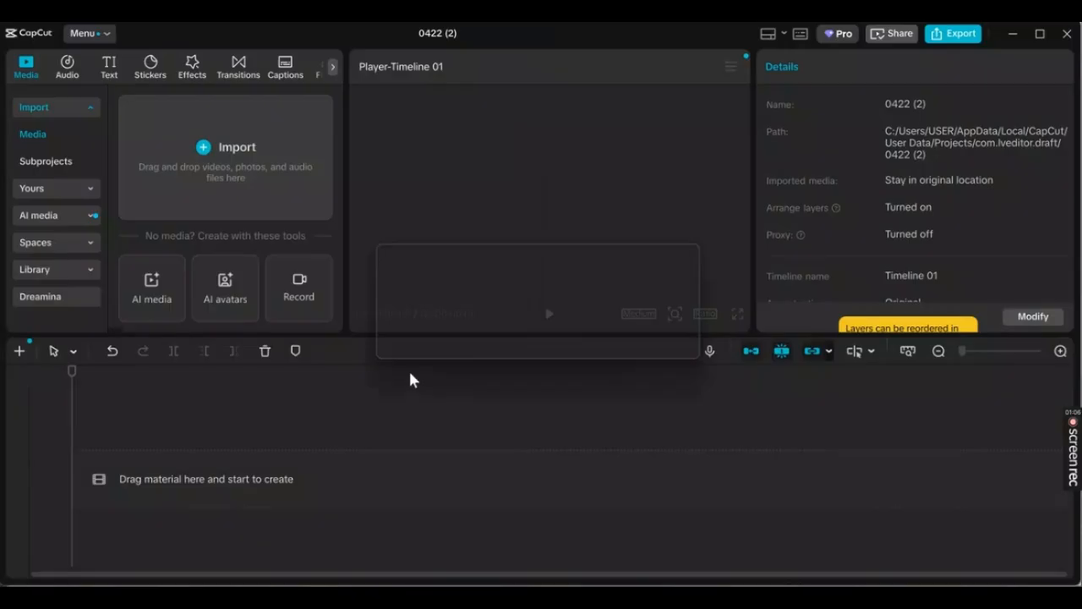
left_click(266, 224)
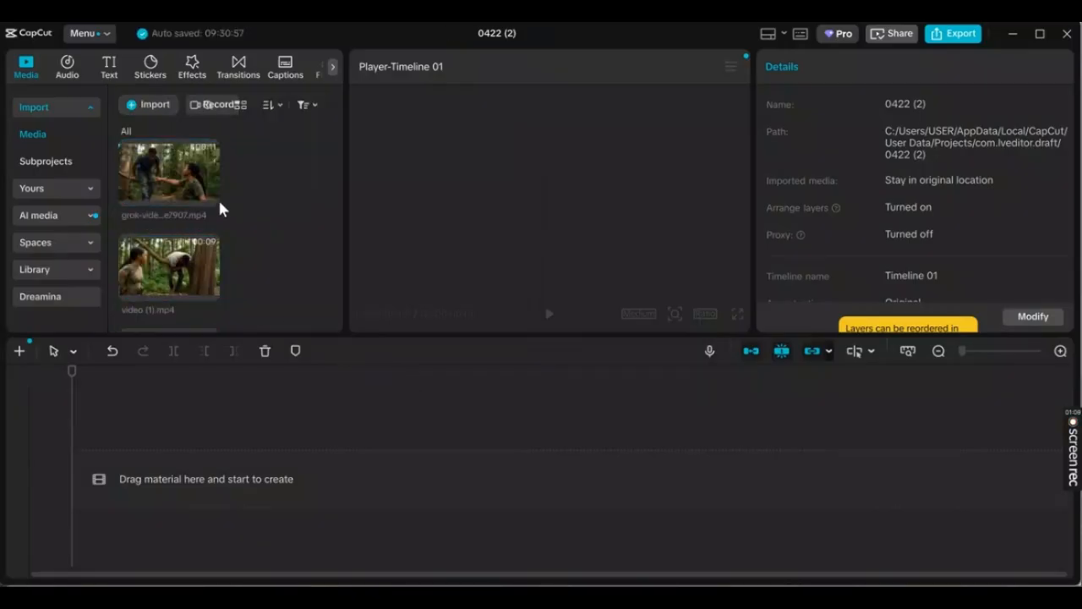
Add the grok-video clip ending in e7907 to the empty timeline as the first clip.
scroll(209, 271, "down", 2)
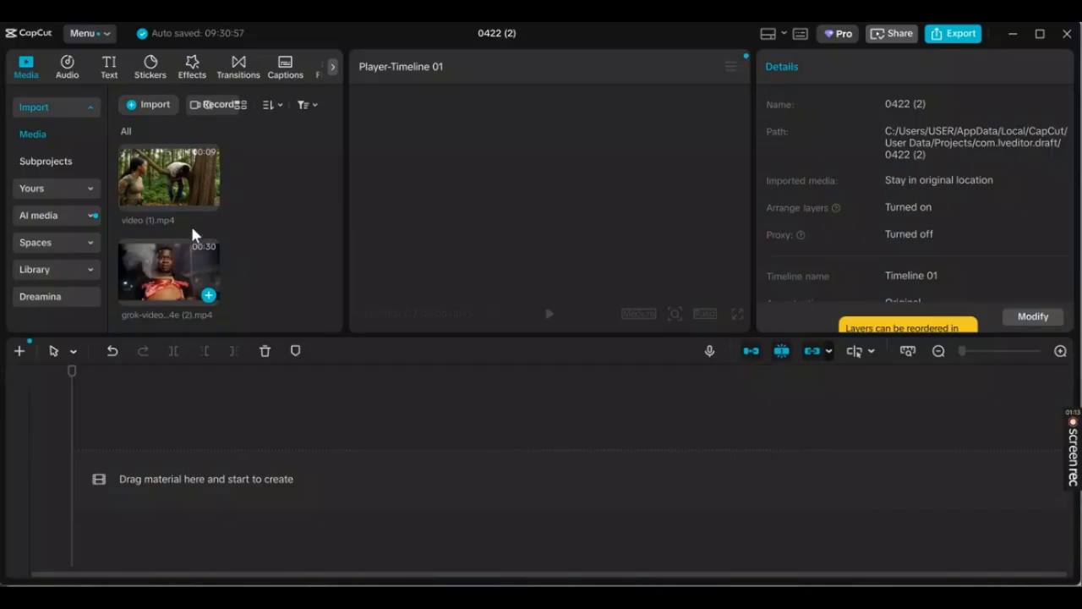
scroll(192, 229, "up", 2)
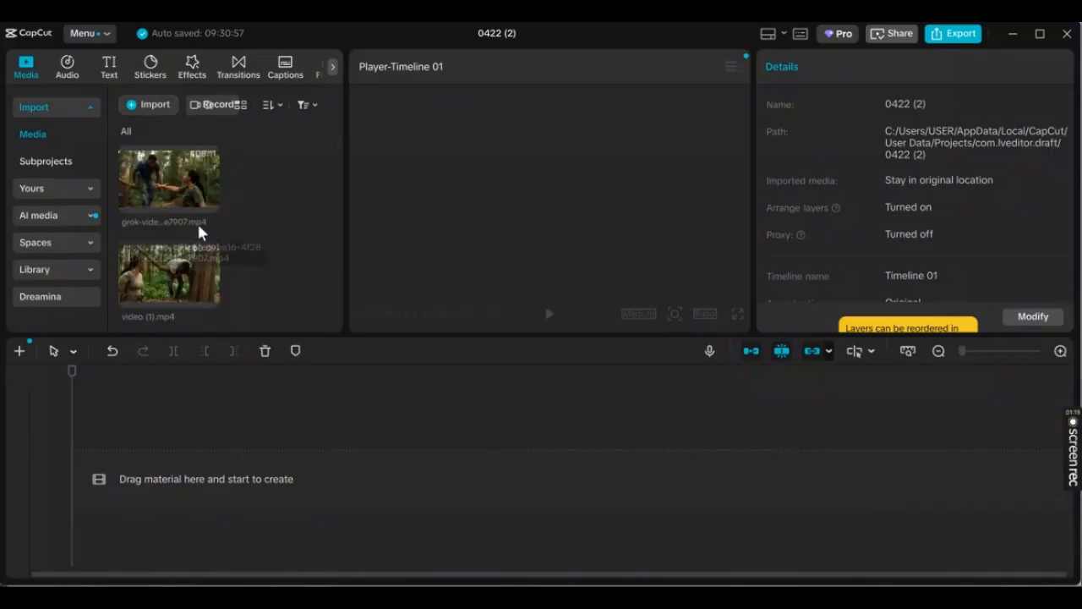
scroll(197, 221, "down", 2)
scroll(202, 222, "up", 2)
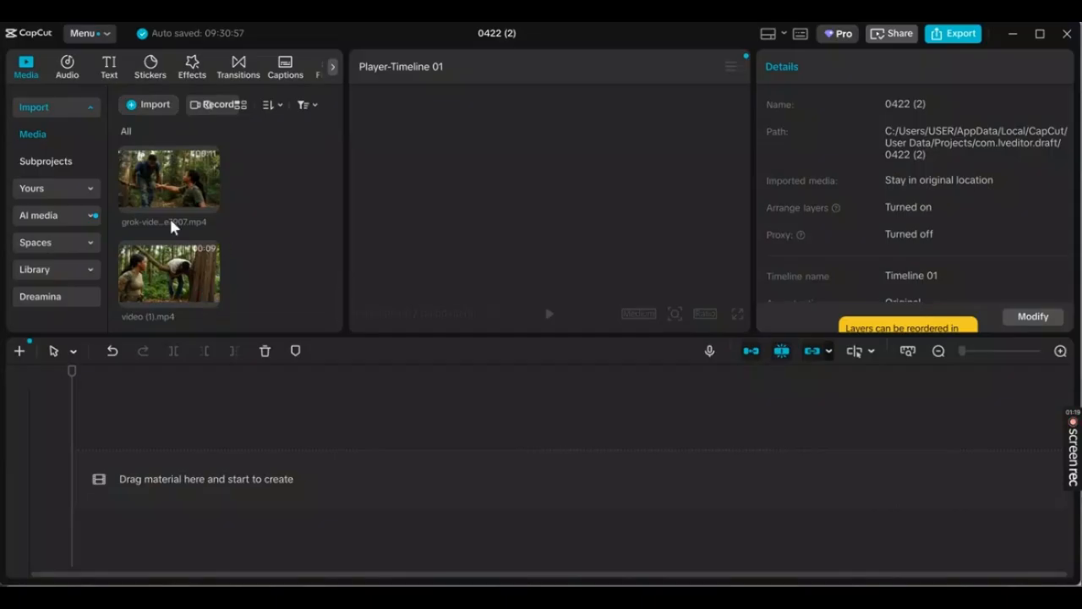
mouse_move(181, 184)
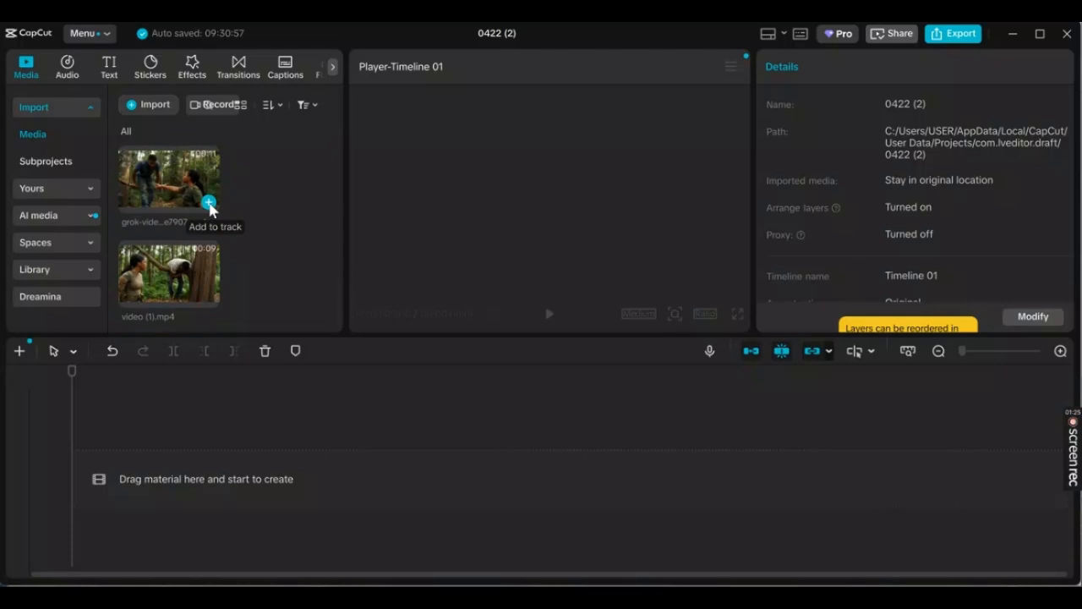
left_click(209, 203)
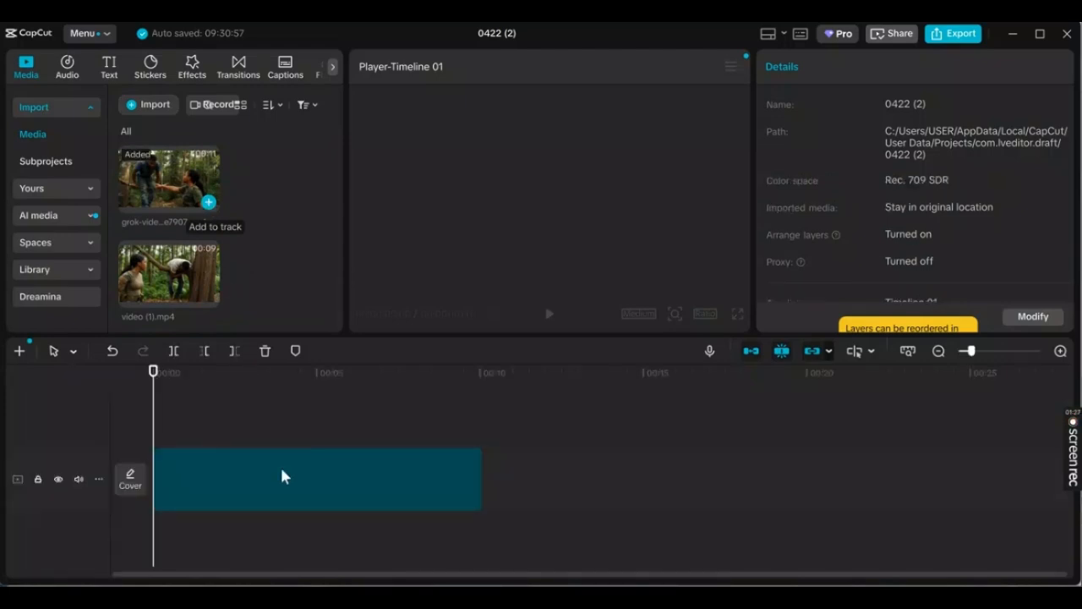
left_click(344, 465)
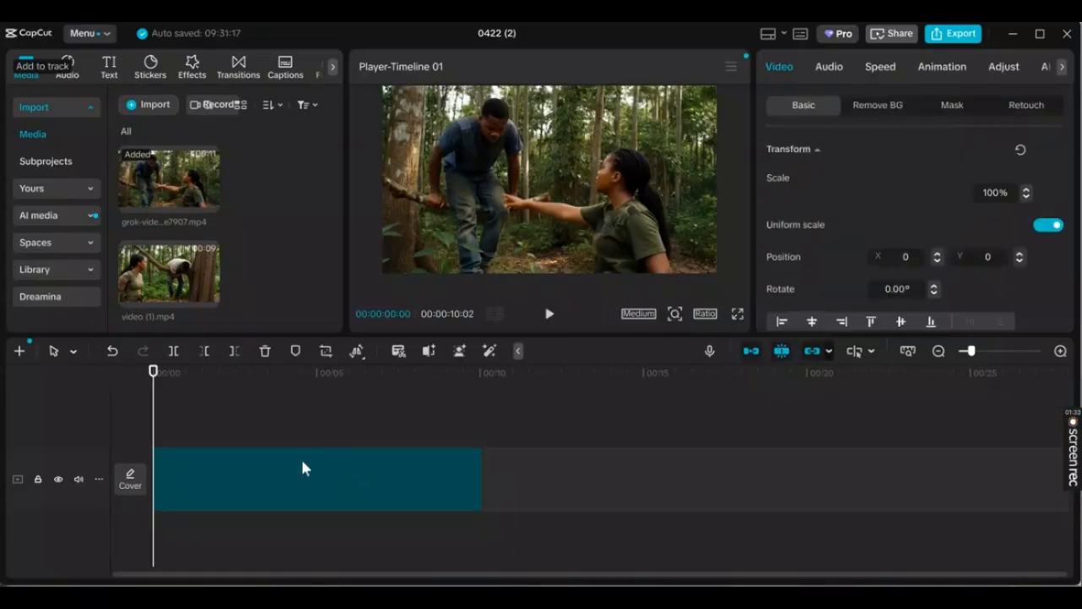
Play the first timeline clip through and return the playhead to its start.
left_click(611, 189)
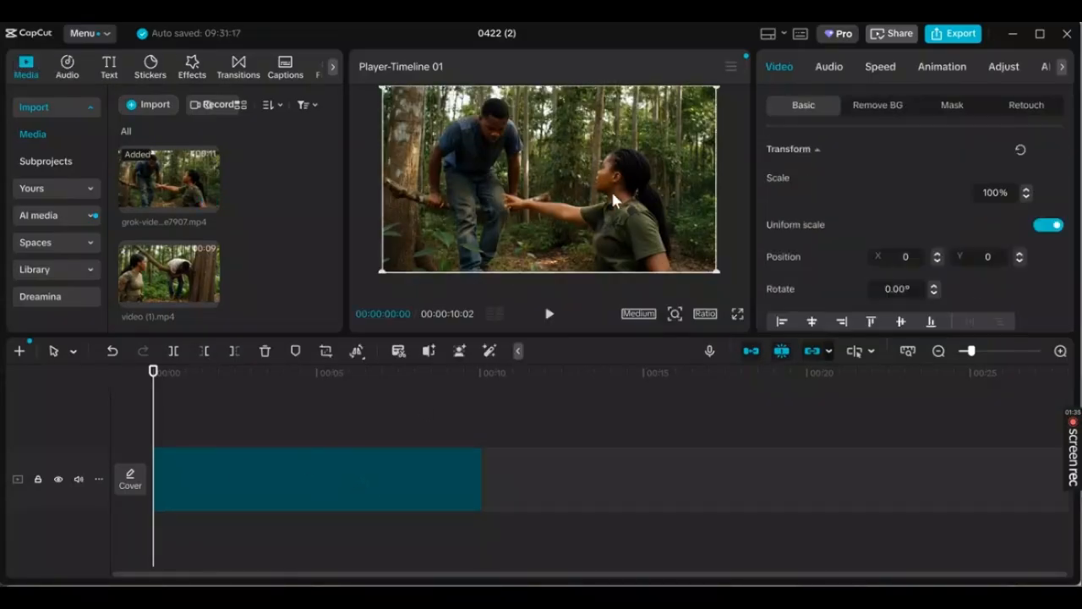
left_click(550, 315)
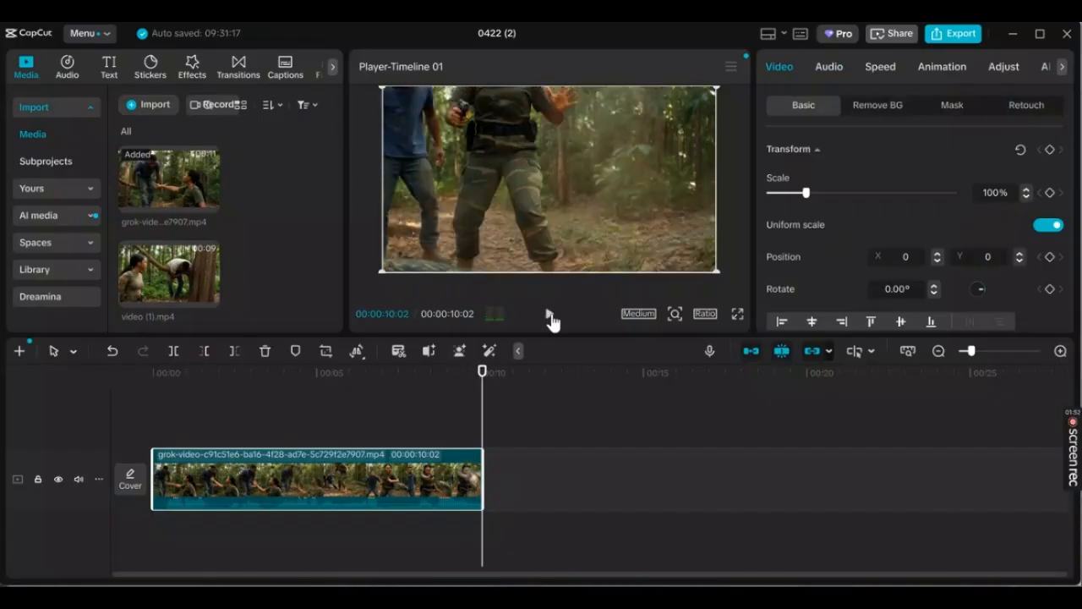
left_click(551, 316)
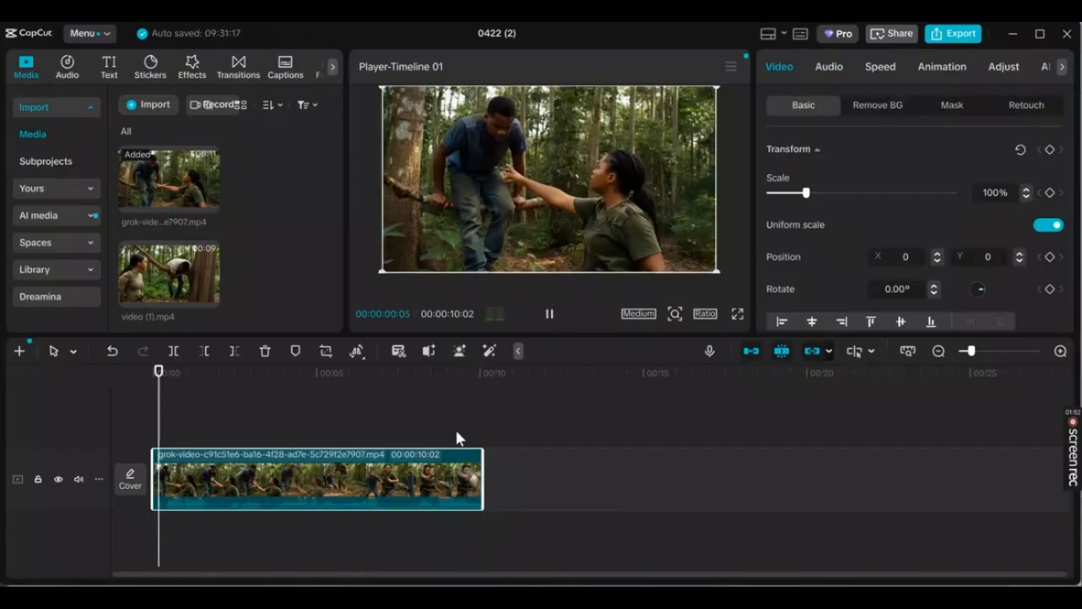
left_click(549, 314)
left_click(154, 431)
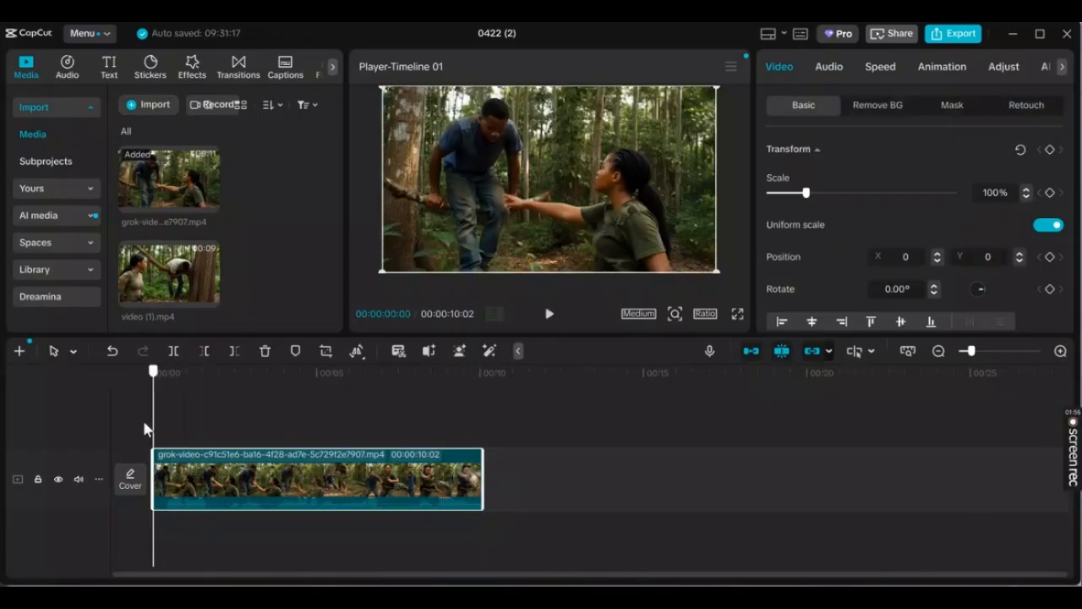
left_click_drag(153, 444, 287, 446)
left_click(153, 446)
Preview the imported video (1).mp4 from the project media, pausing where the two people hold hands.
left_click(176, 277)
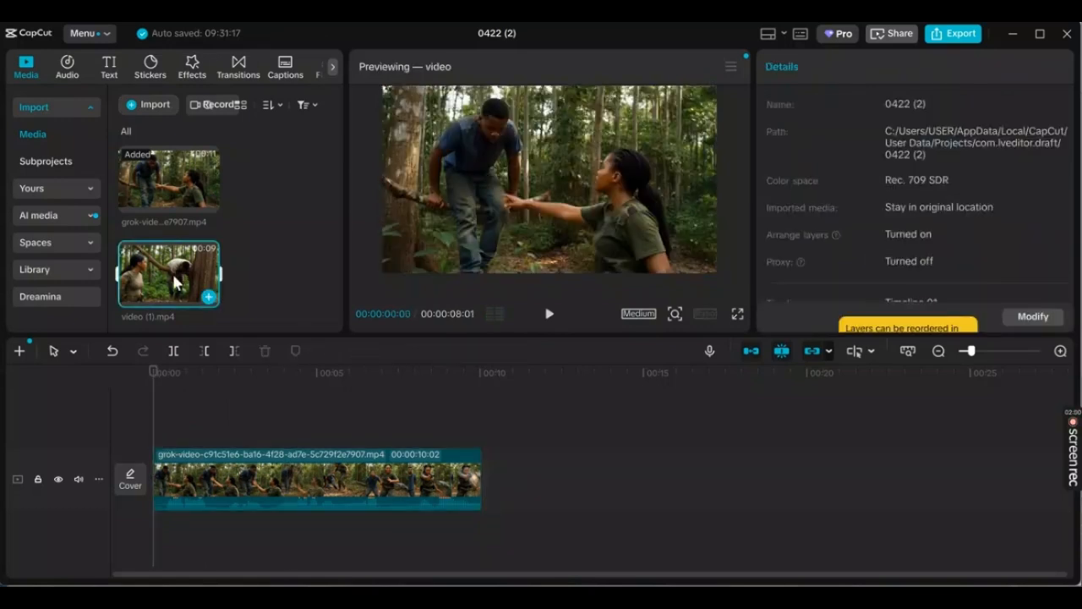
key("space")
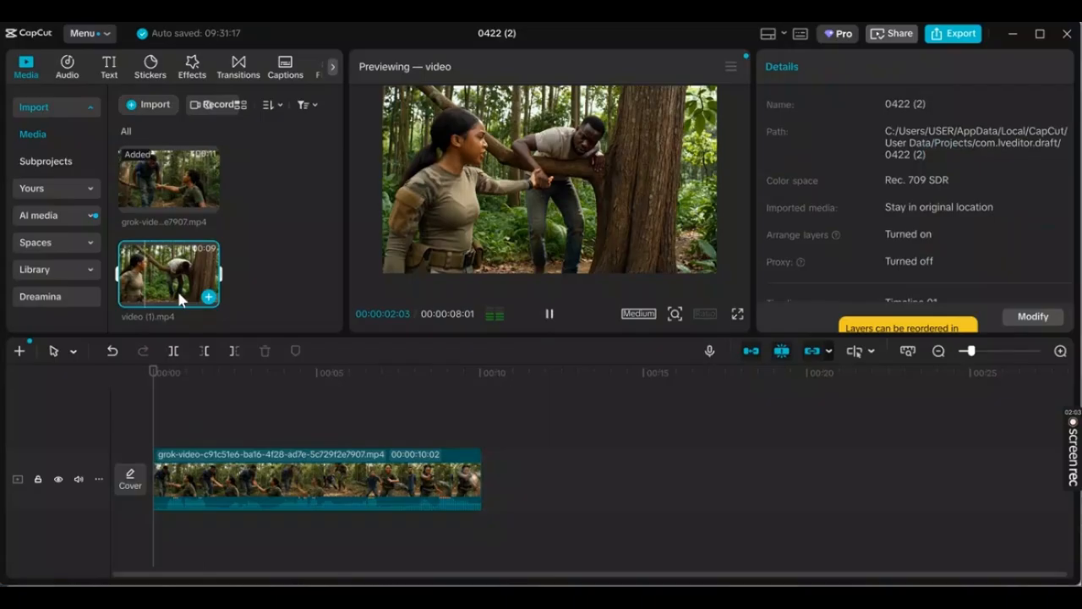
key("space")
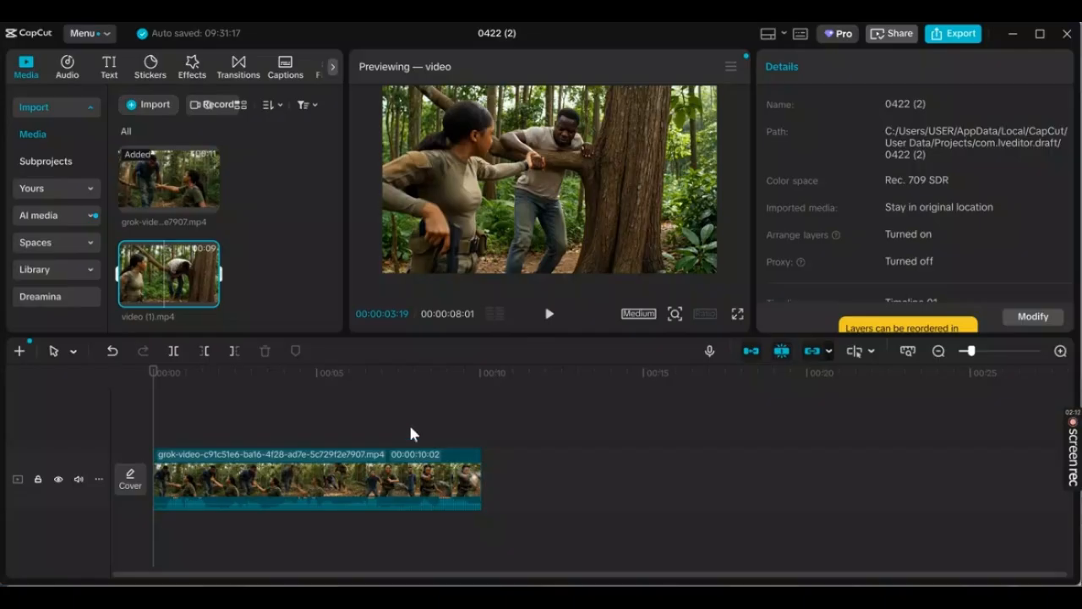
mouse_move(216, 308)
left_click(210, 421)
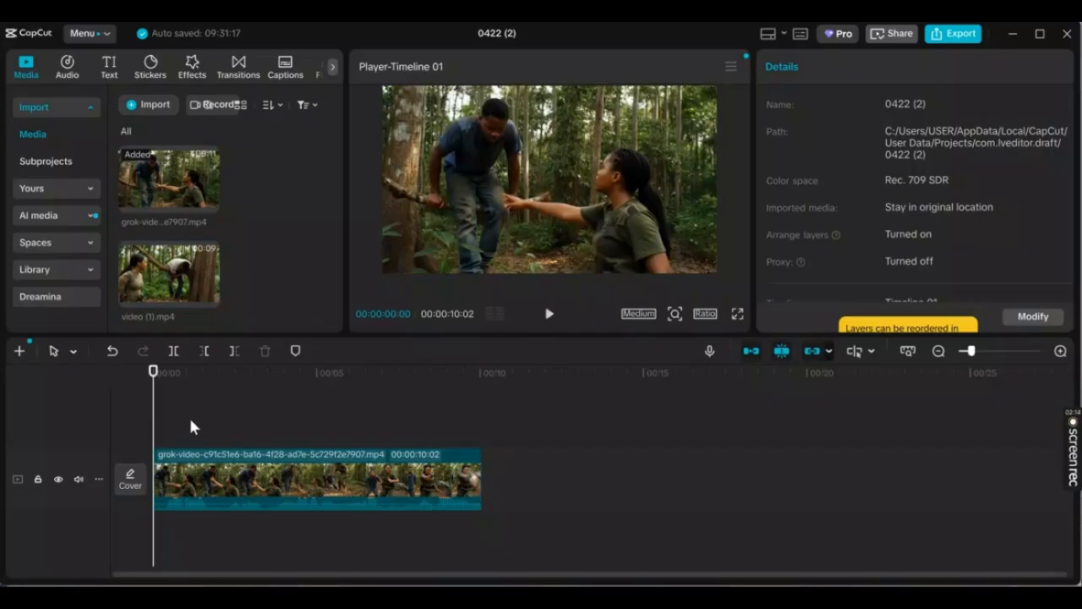
Move the playhead to the end of the first clip and place video (1).mp4 directly after it on the main track.
left_click(210, 419)
left_click(147, 414)
left_click(269, 461)
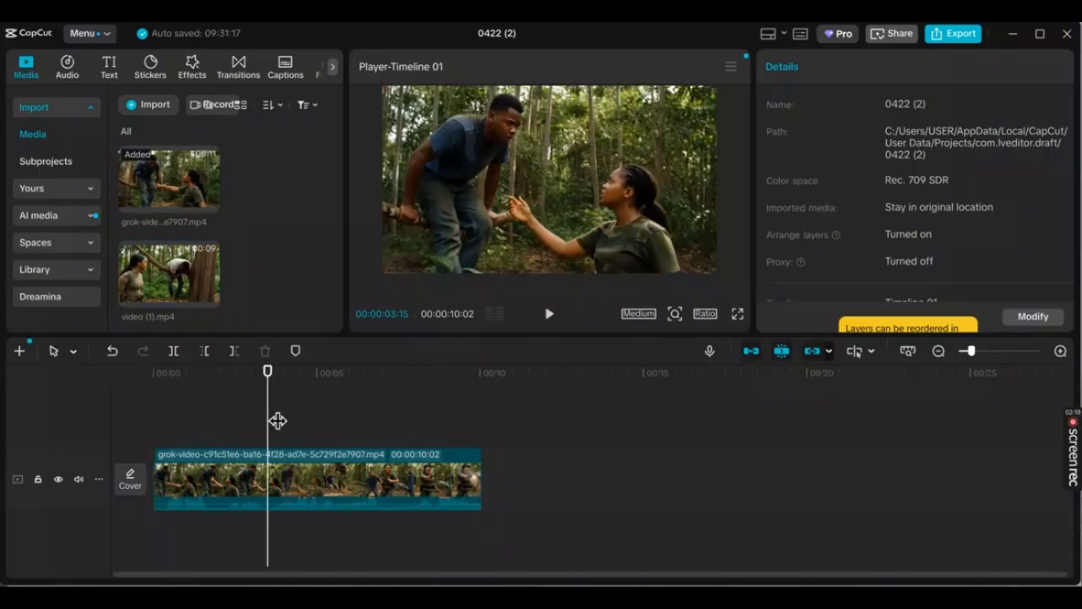
left_click(491, 429)
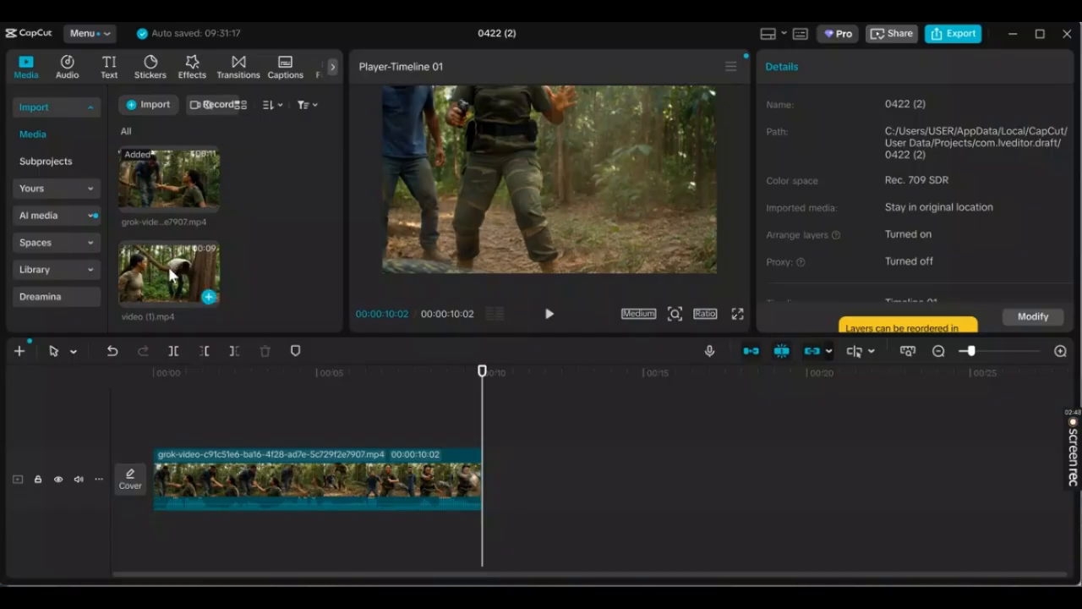
left_click_drag(174, 276, 461, 423)
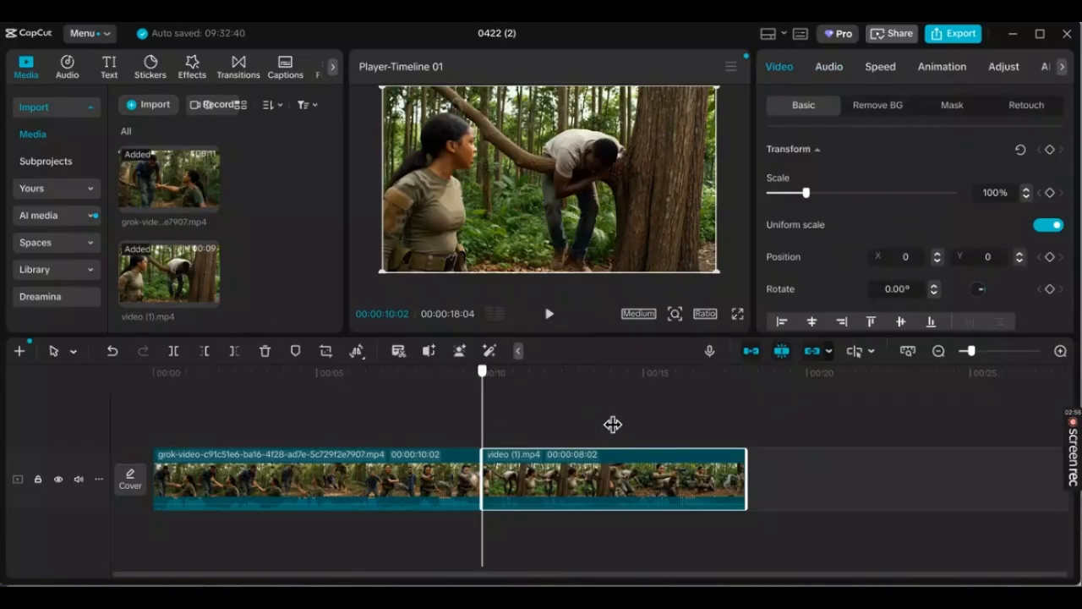
Scrub through both timeline clips to compare the scenes and find where the hand-reaching action matches.
left_click_drag(613, 425, 728, 443)
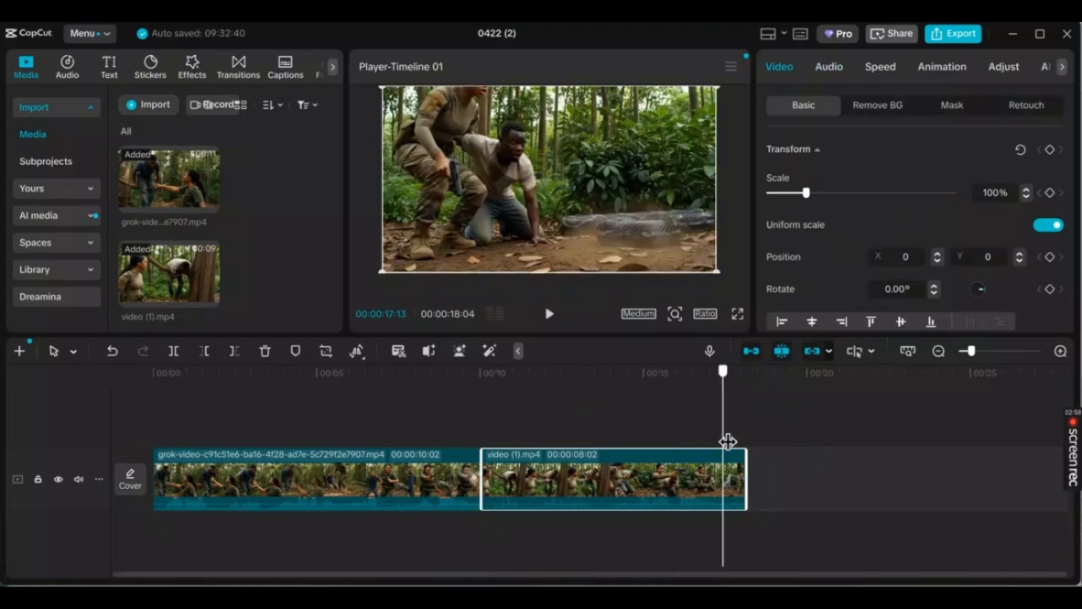
left_click_drag(608, 416, 514, 431)
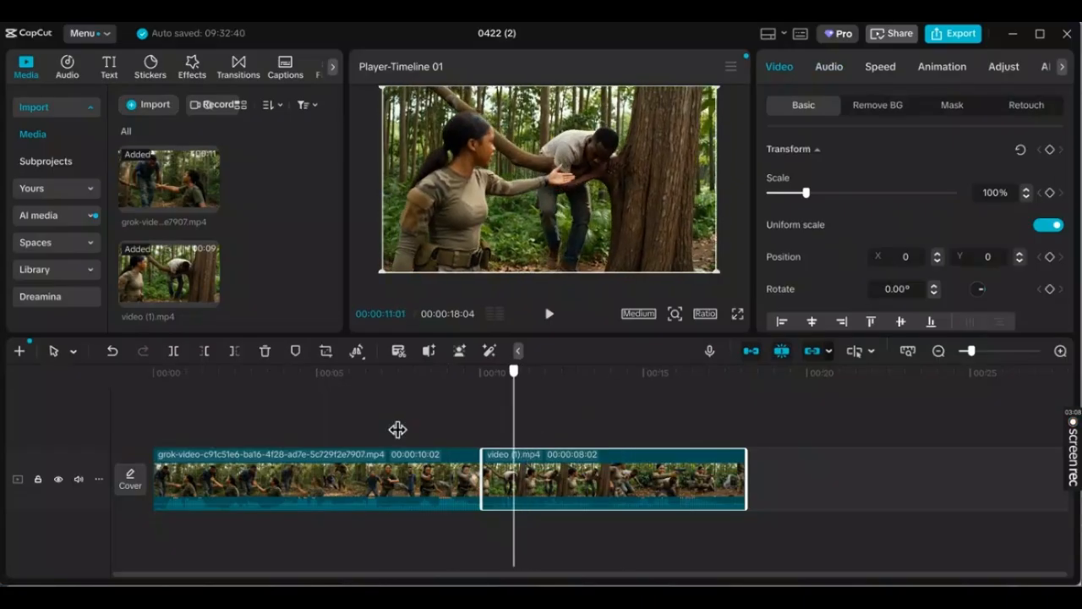
left_click_drag(397, 429, 395, 429)
left_click_drag(591, 434, 593, 433)
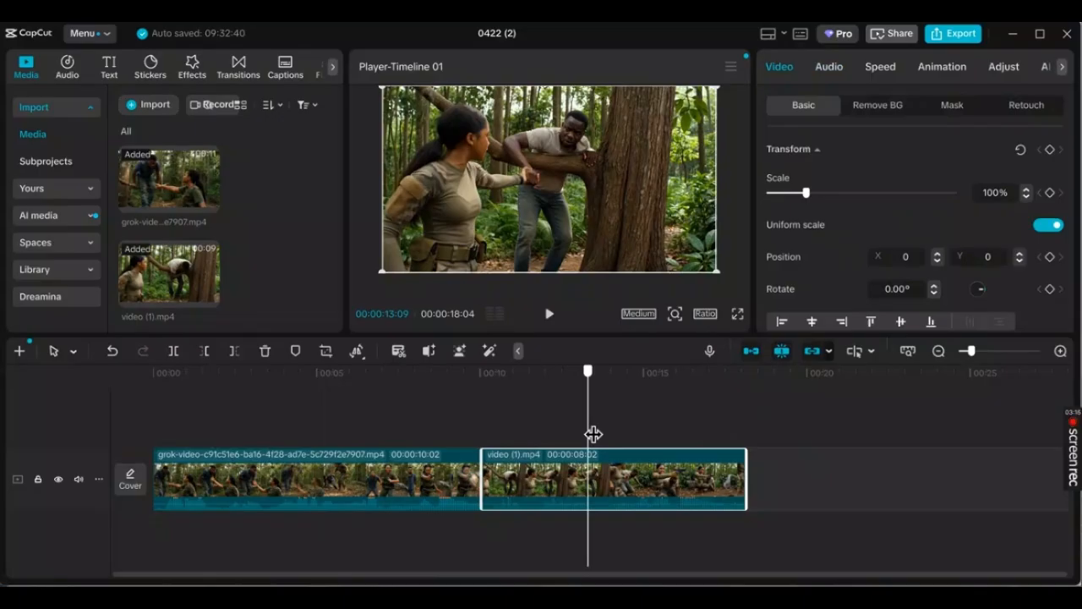
left_click_drag(594, 434, 565, 437)
left_click(391, 440)
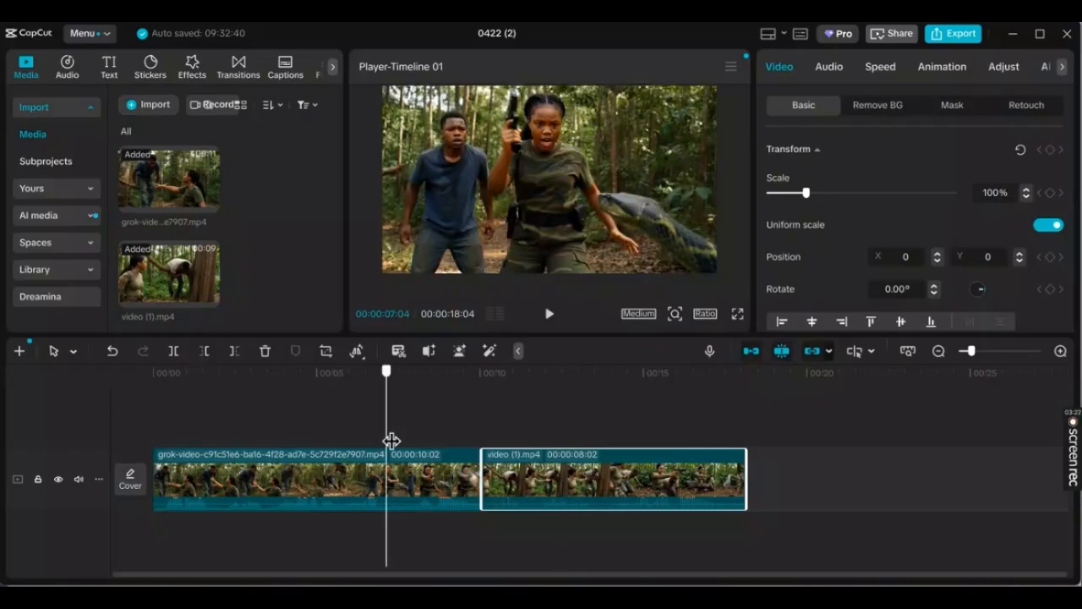
left_click(459, 438)
left_click(591, 438)
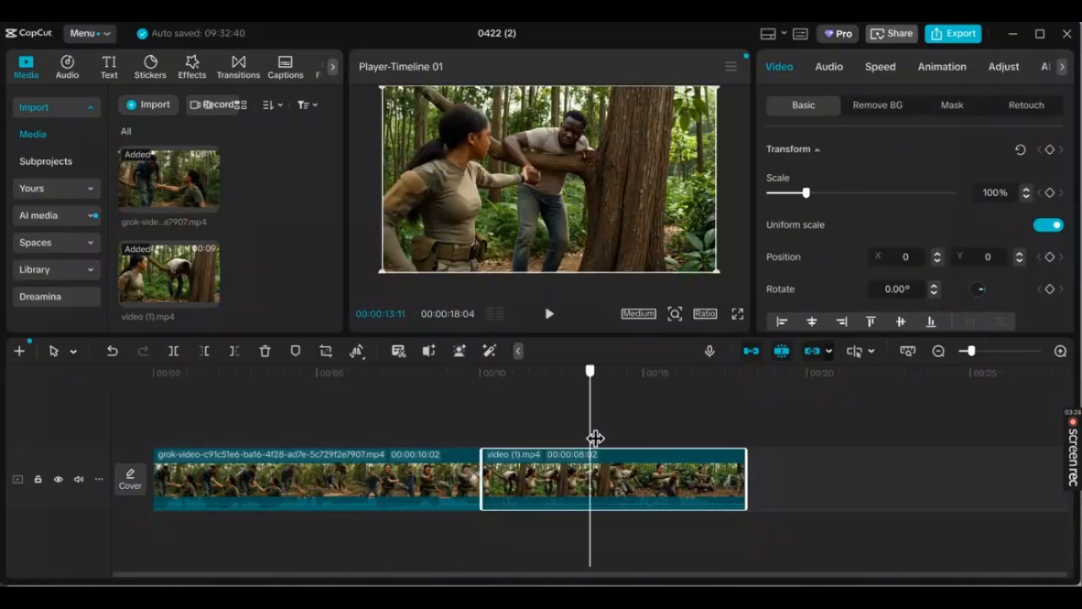
left_click_drag(595, 438, 585, 439)
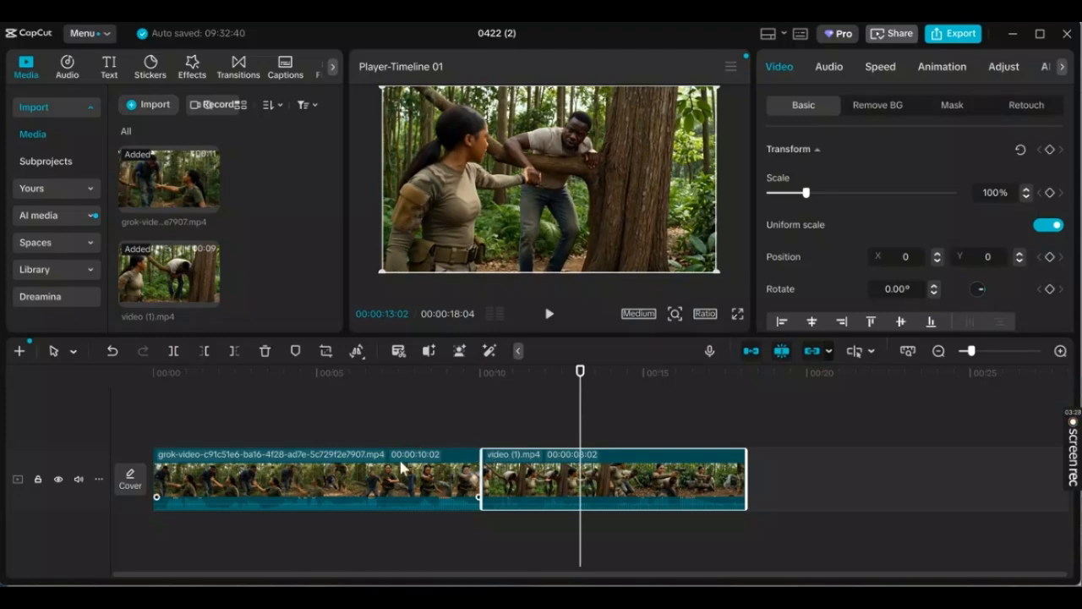
Split the first clip at 00:00:03:13, where the woman reaches her hand toward the man.
left_click(230, 433)
key("Left")
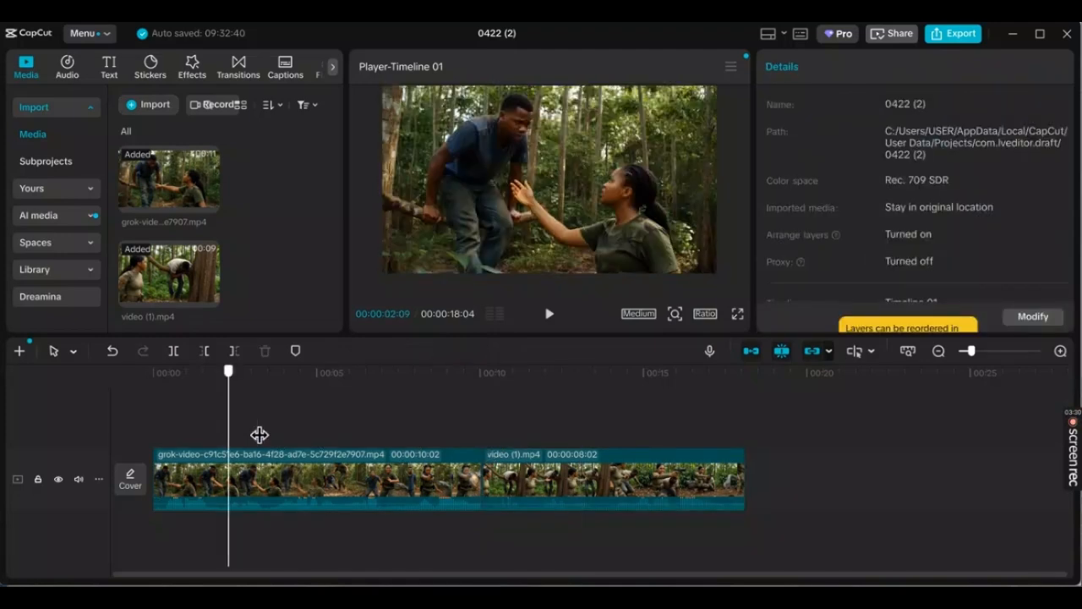
mouse_move(260, 434)
left_mouse_down()
mouse_move(302, 443)
mouse_move(229, 437)
mouse_move(279, 446)
mouse_move(269, 448)
left_mouse_up()
left_click(296, 478)
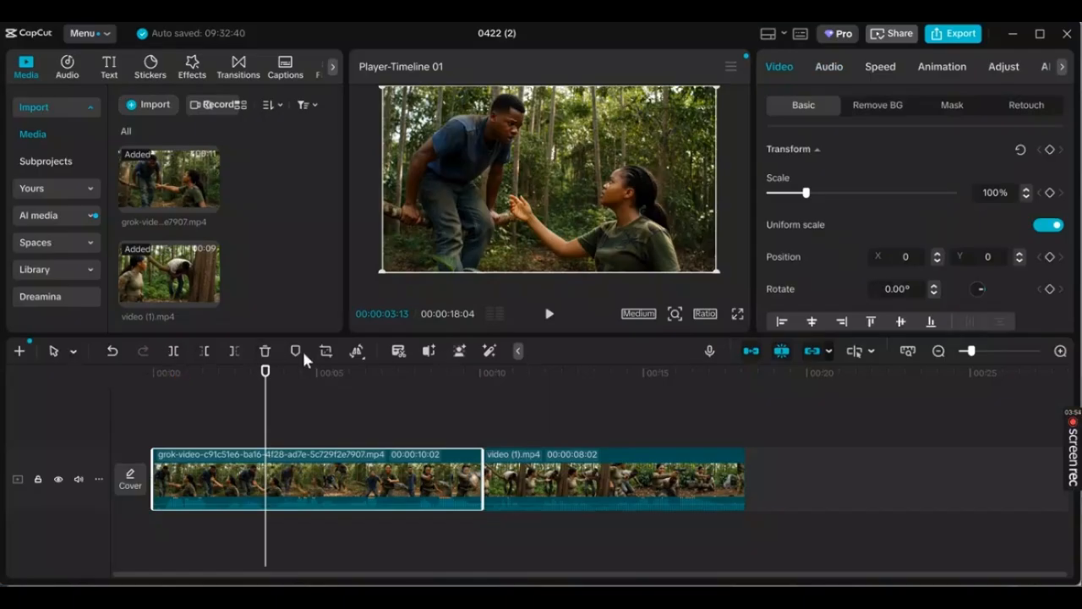
left_click(173, 353)
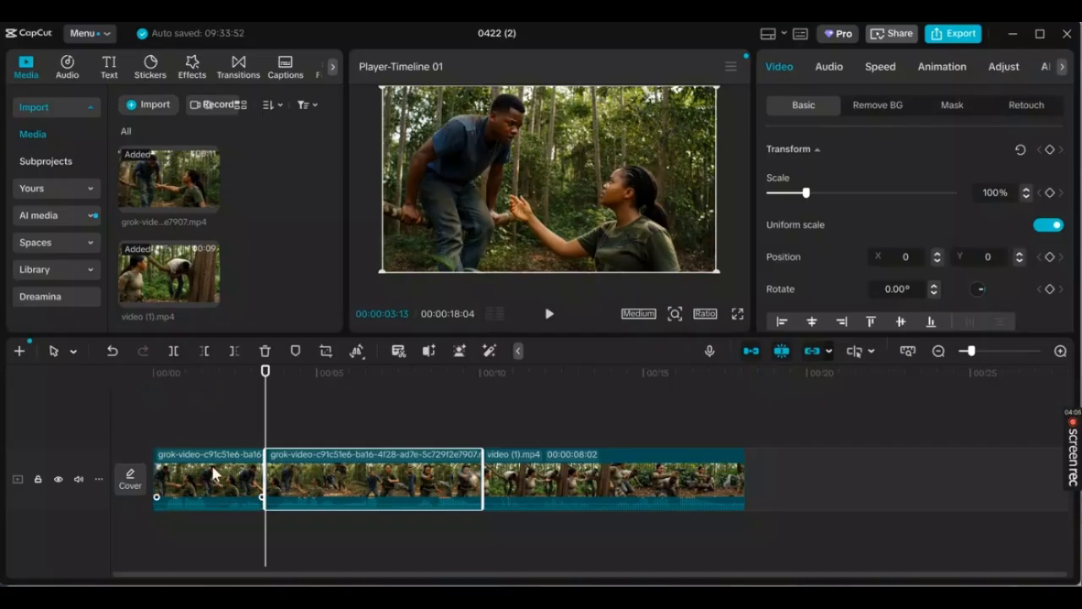
left_click(584, 484)
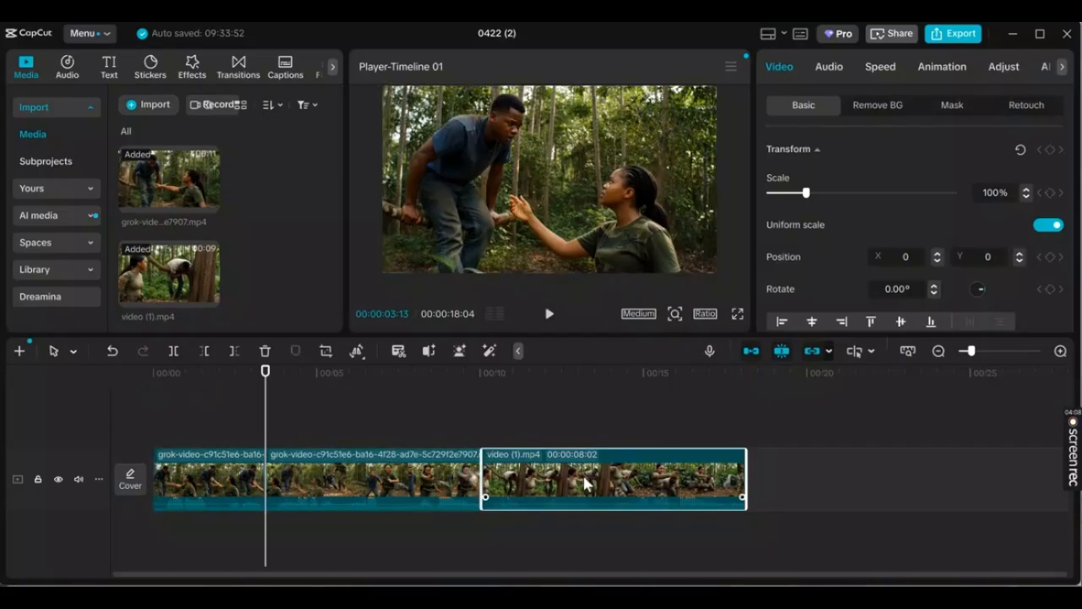
left_click(236, 468)
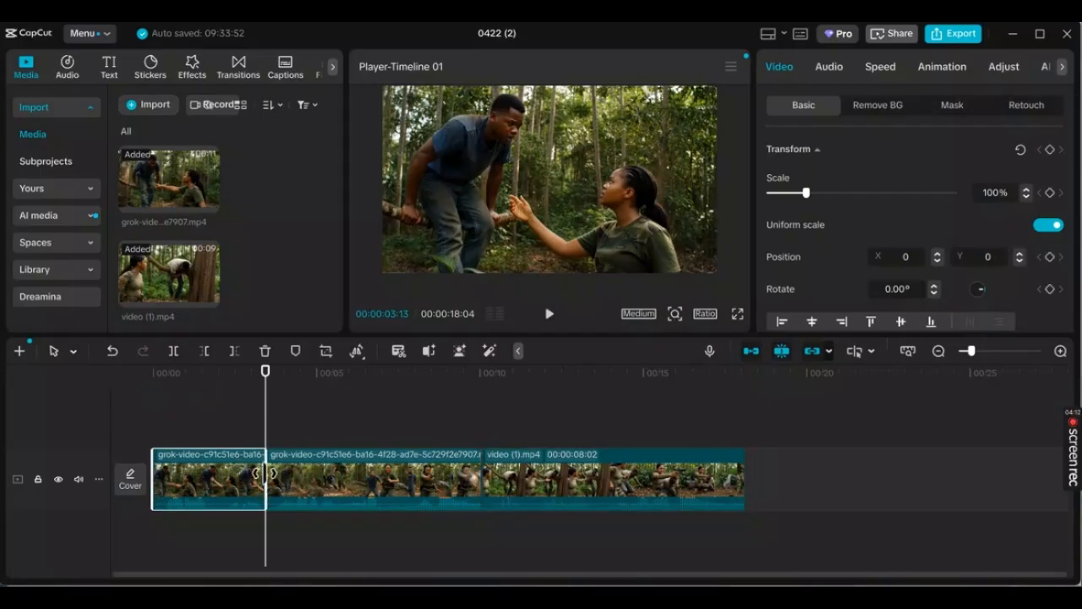
left_click(274, 431)
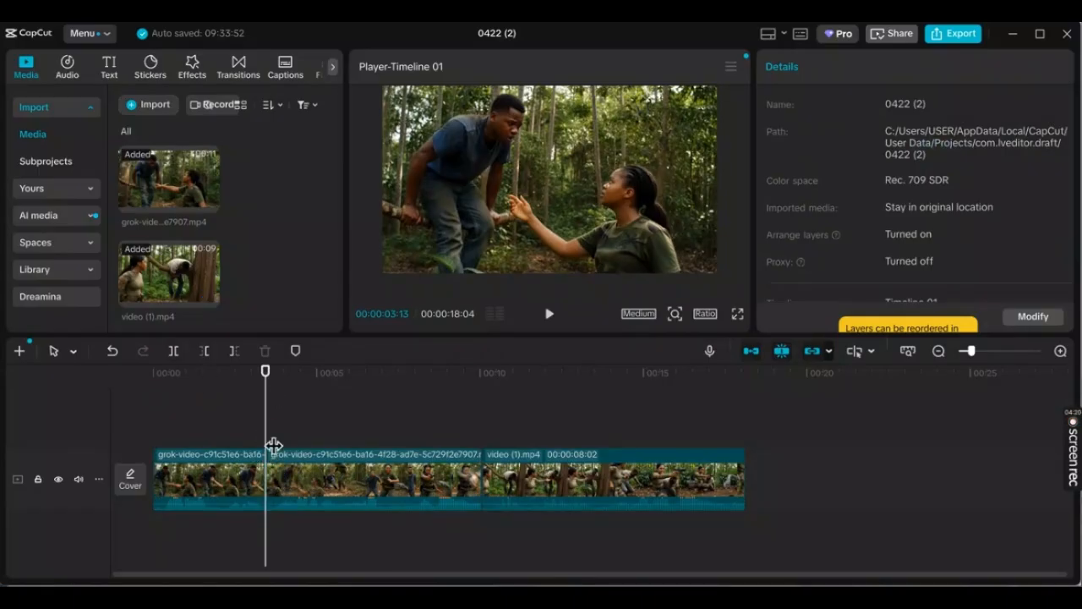
Insert video (1).mp4 at 00:00:03:13, between the two parts of the first clip, and check the scenes on both sides of the join.
mouse_move(194, 291)
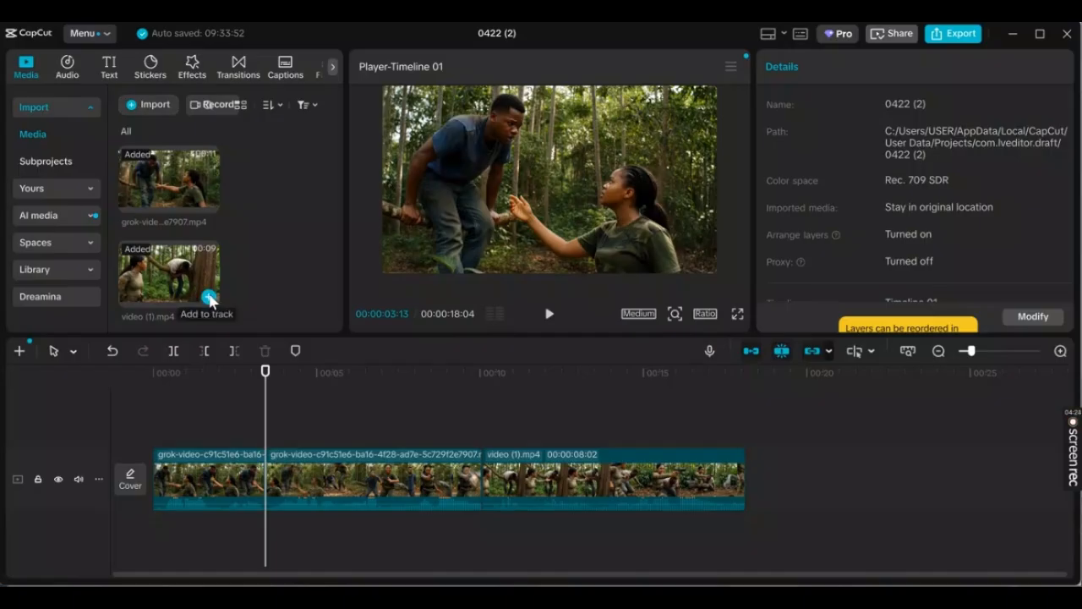
left_click(208, 297)
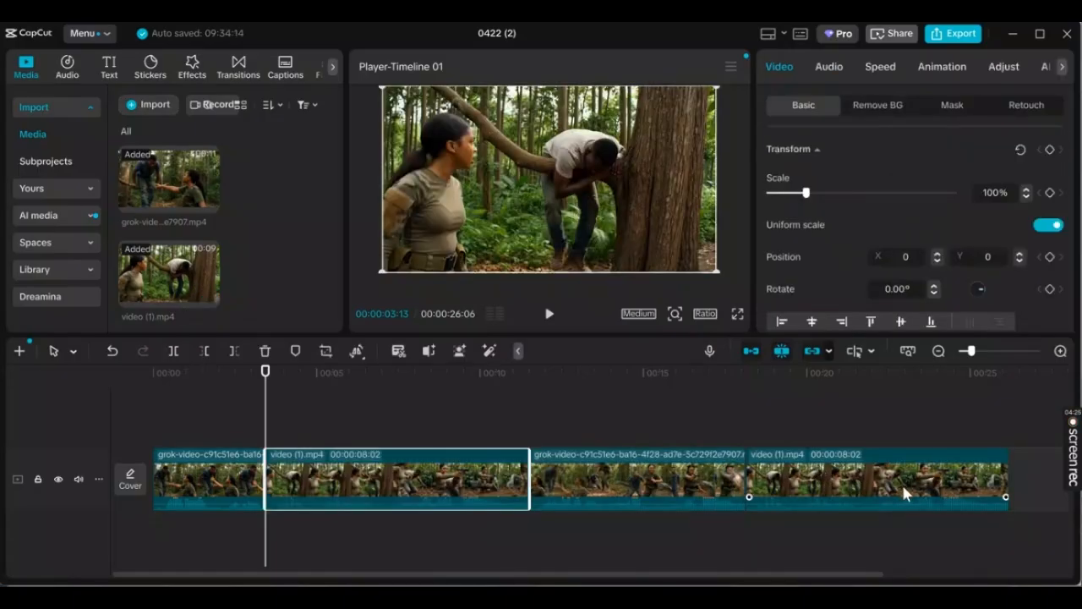
left_click(338, 417)
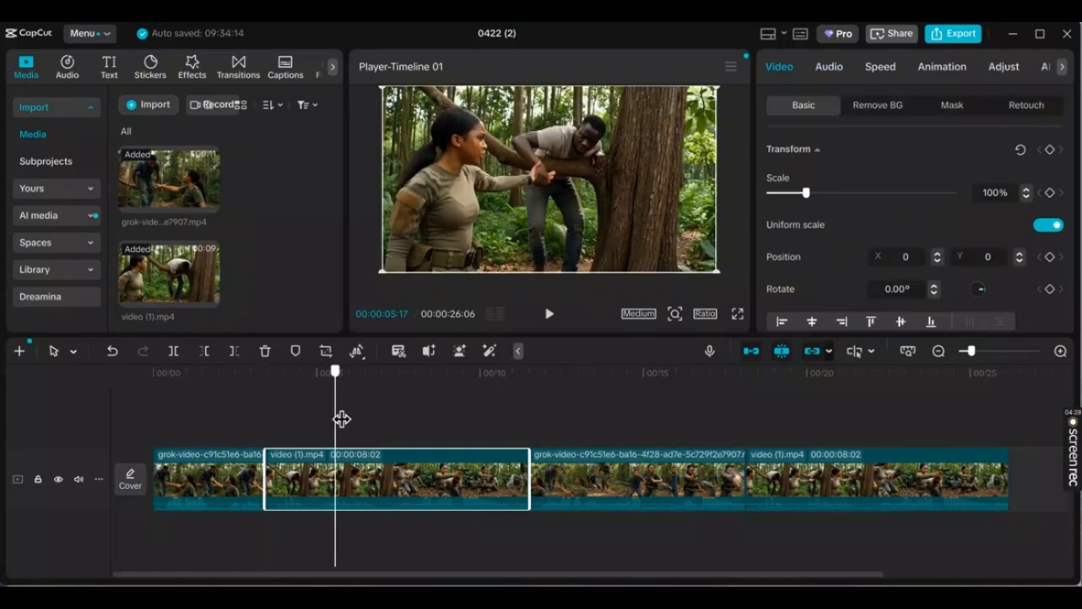
left_click(210, 427)
key("Left")
key("Left")
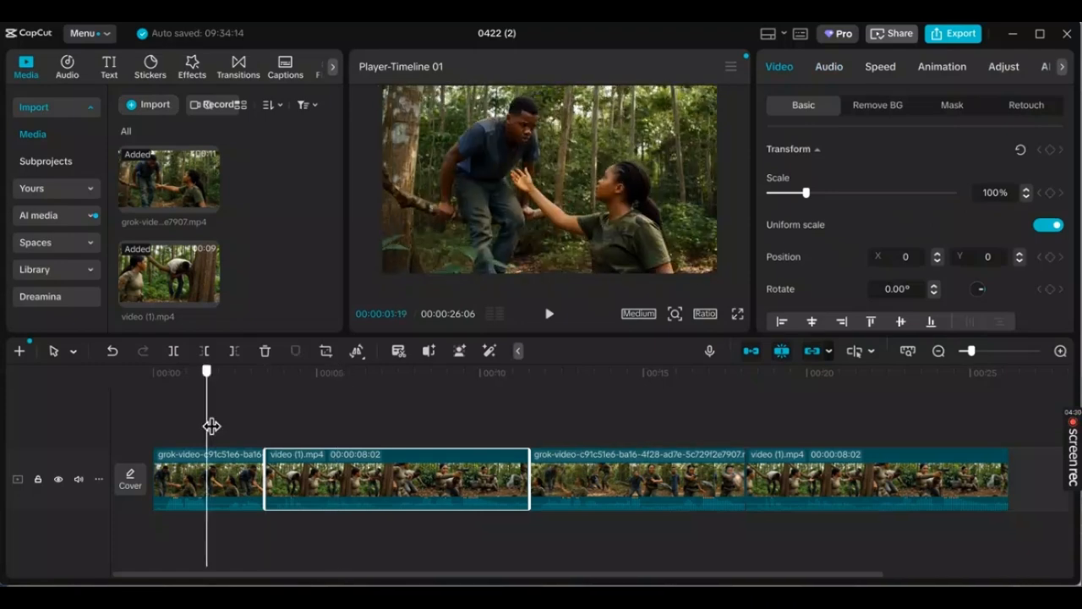
left_click(327, 431)
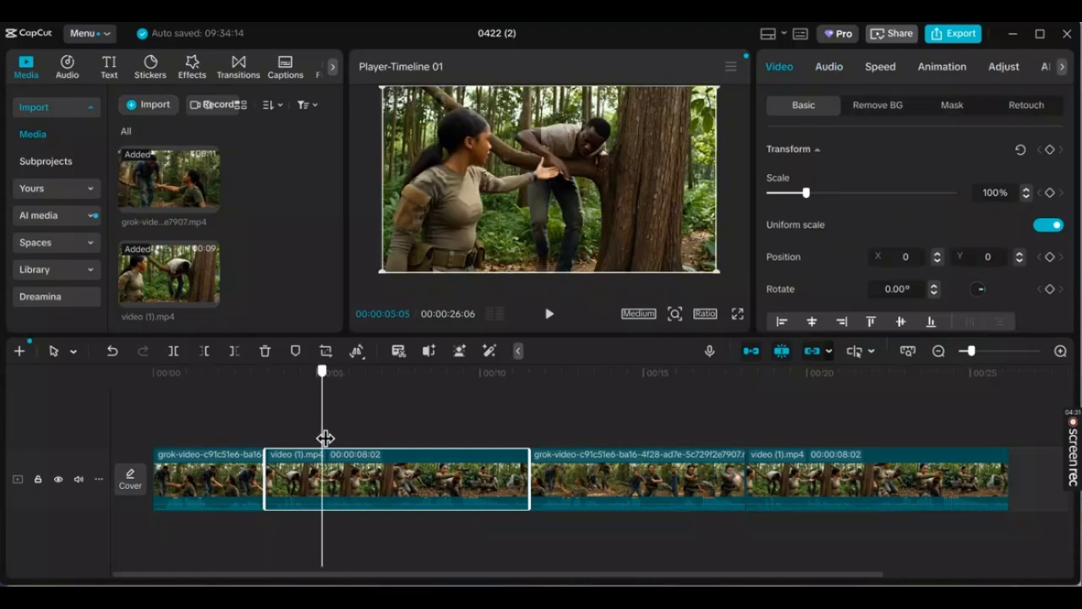
Split the inserted video (1).mp4 clip at 00:00:06:27, after the woman grabs the man's hand.
left_click(203, 440)
left_click_drag(206, 440, 380, 454)
left_click(375, 448)
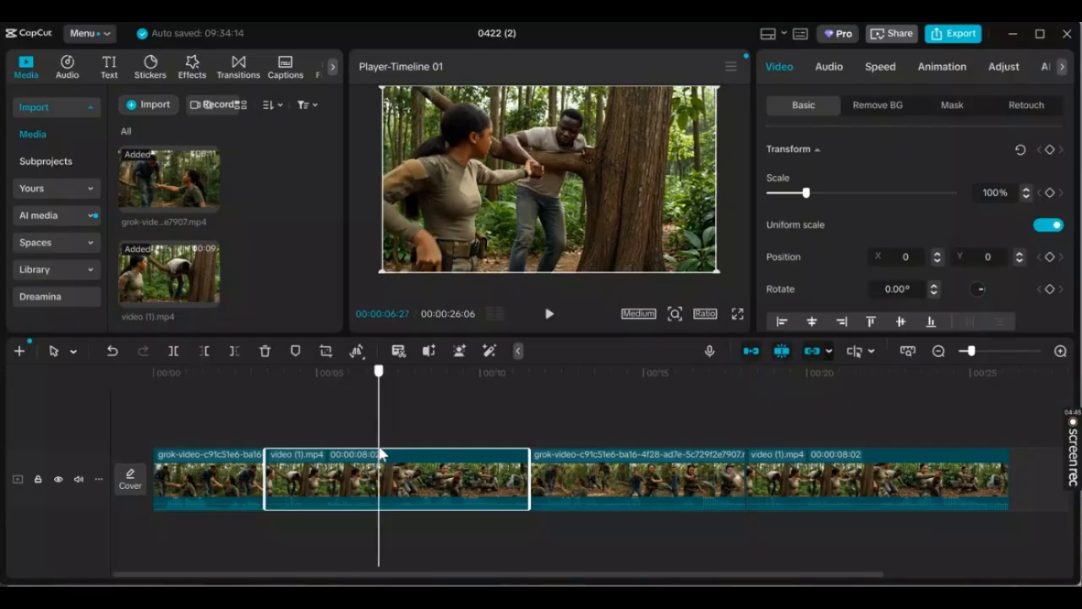
left_click(175, 352)
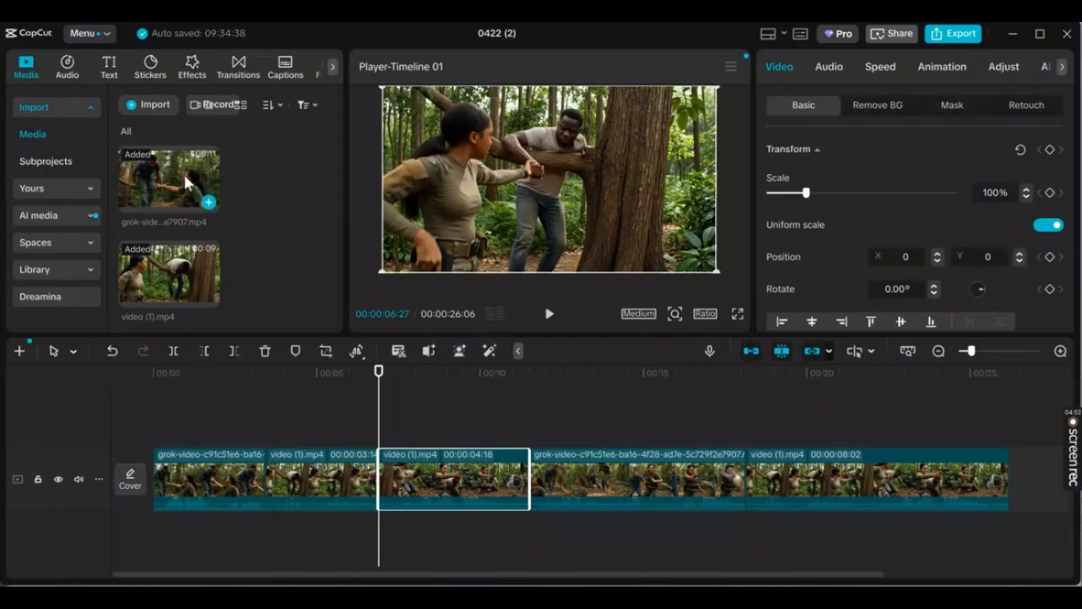
Move the second part of the first clip directly after the 00:00:03:14 piece of video (1).mp4 and split it at 00:00:08:27.
left_click(601, 466)
left_click(534, 396)
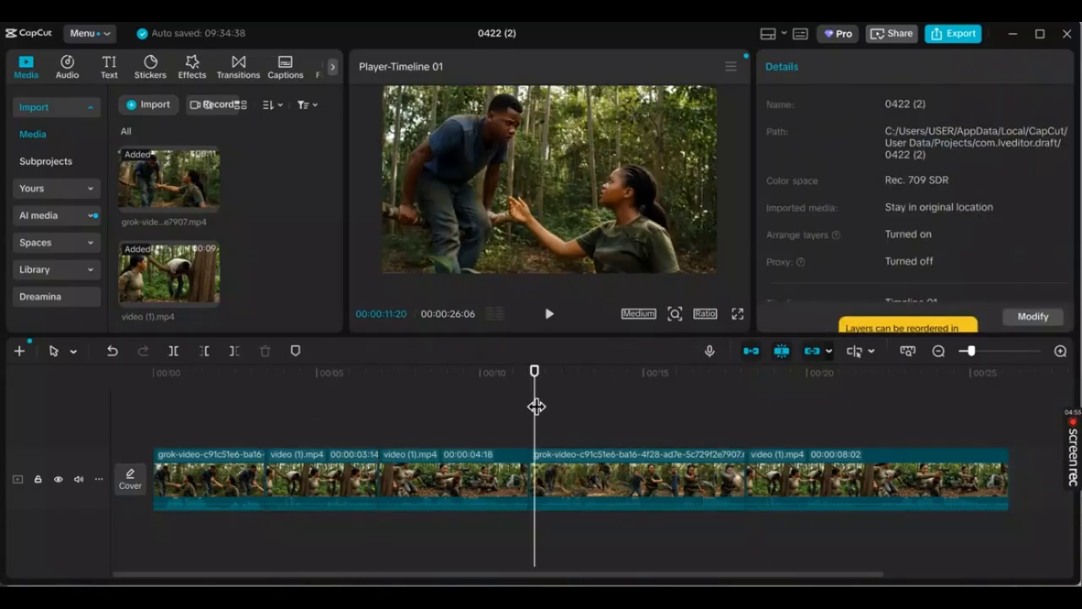
left_click(640, 423)
left_click_drag(581, 426, 538, 431)
left_click_drag(641, 479, 427, 478)
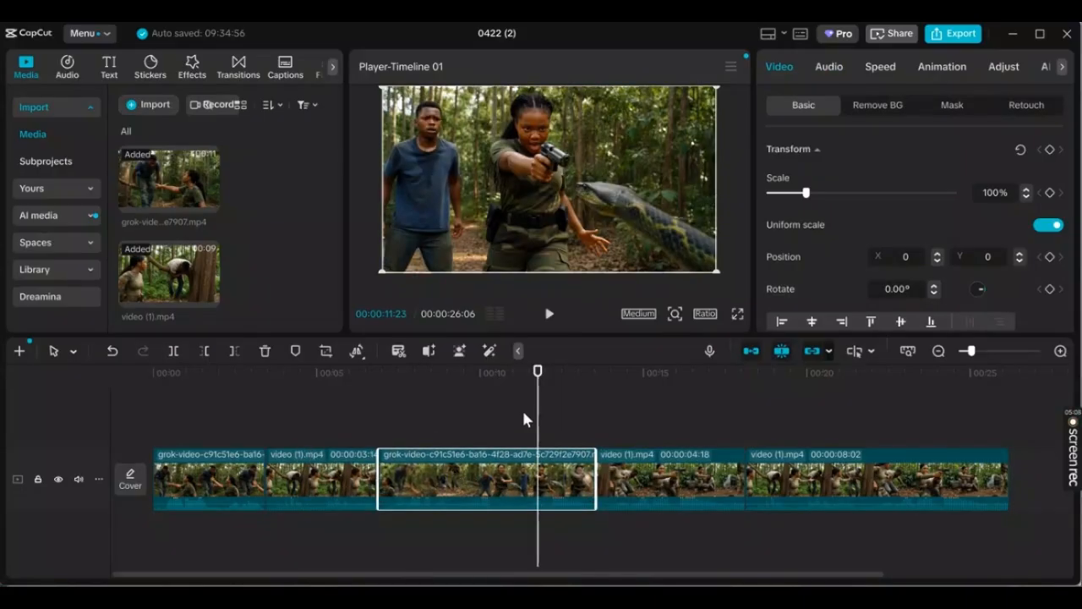
left_click_drag(540, 421, 444, 459)
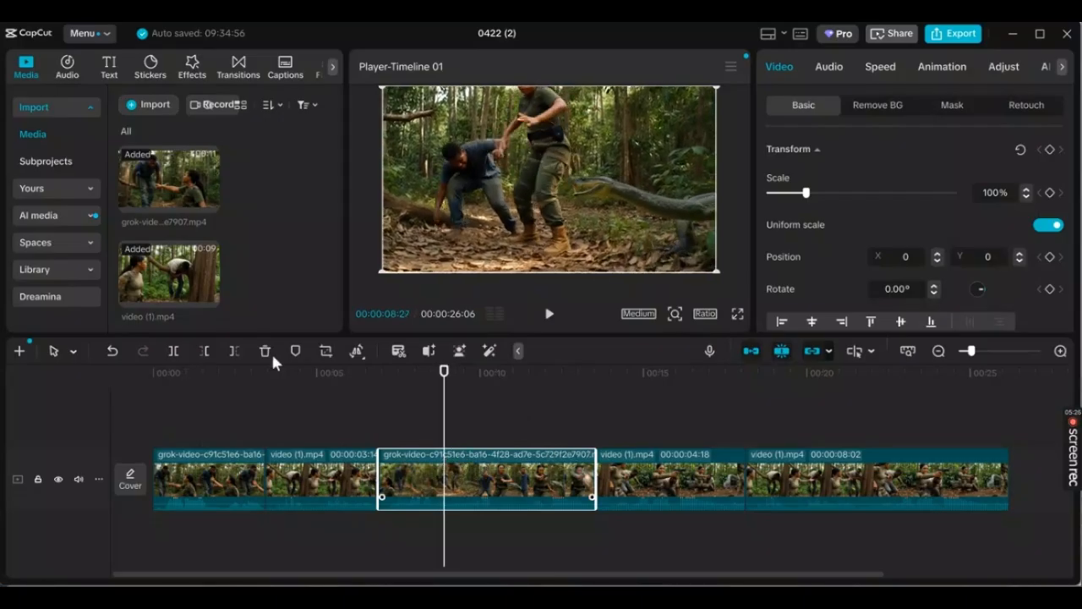
left_click(173, 352)
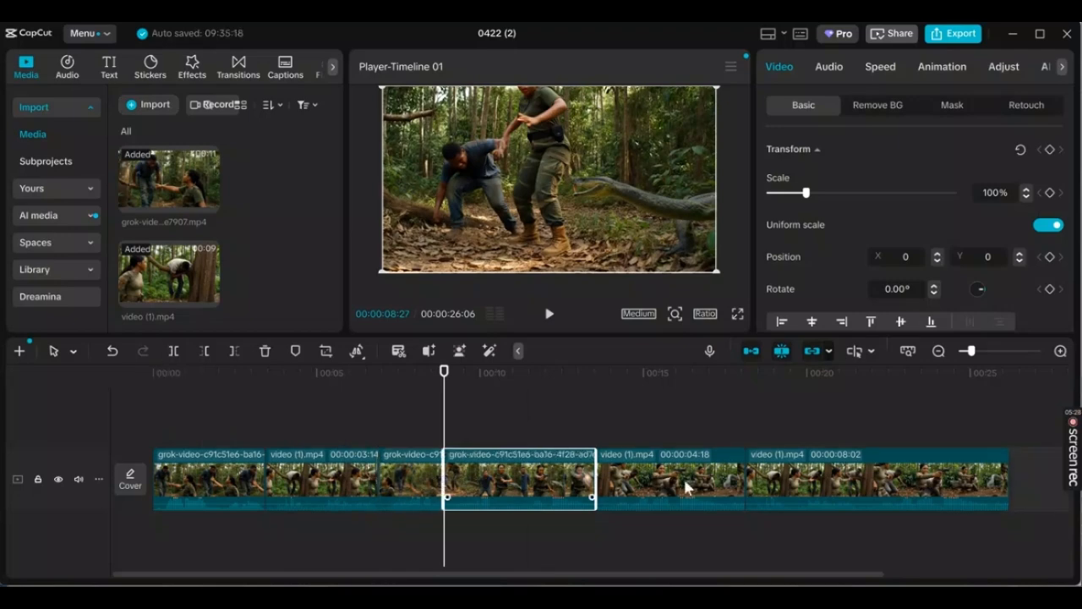
Check the shooting scene in the 00:00:04:18 piece of video (1).mp4 and move the last part of the first clip directly after that piece.
left_click(681, 402)
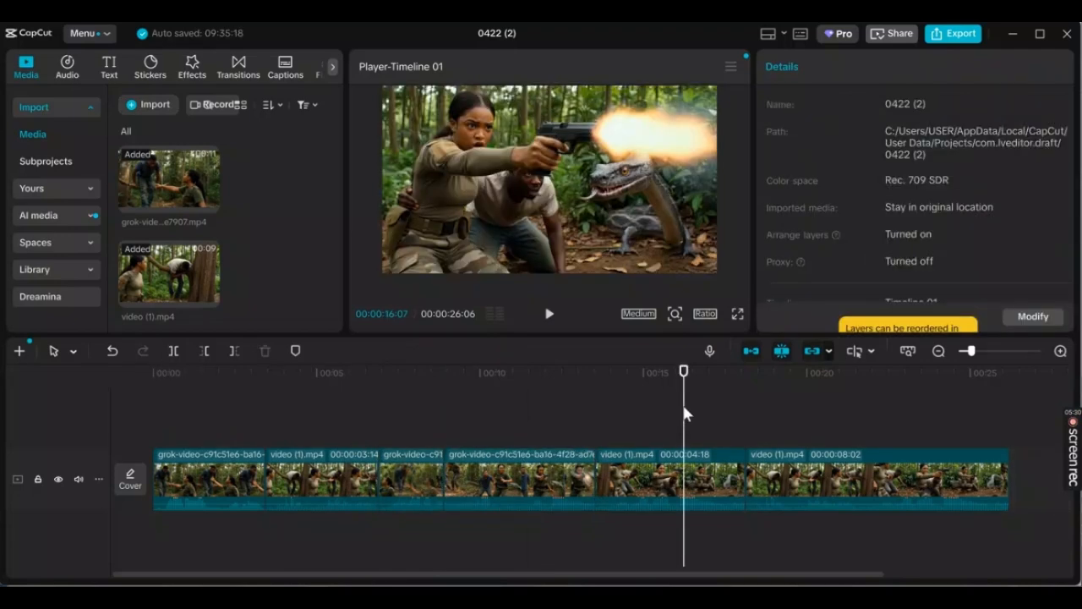
left_click(627, 420)
left_click(715, 436)
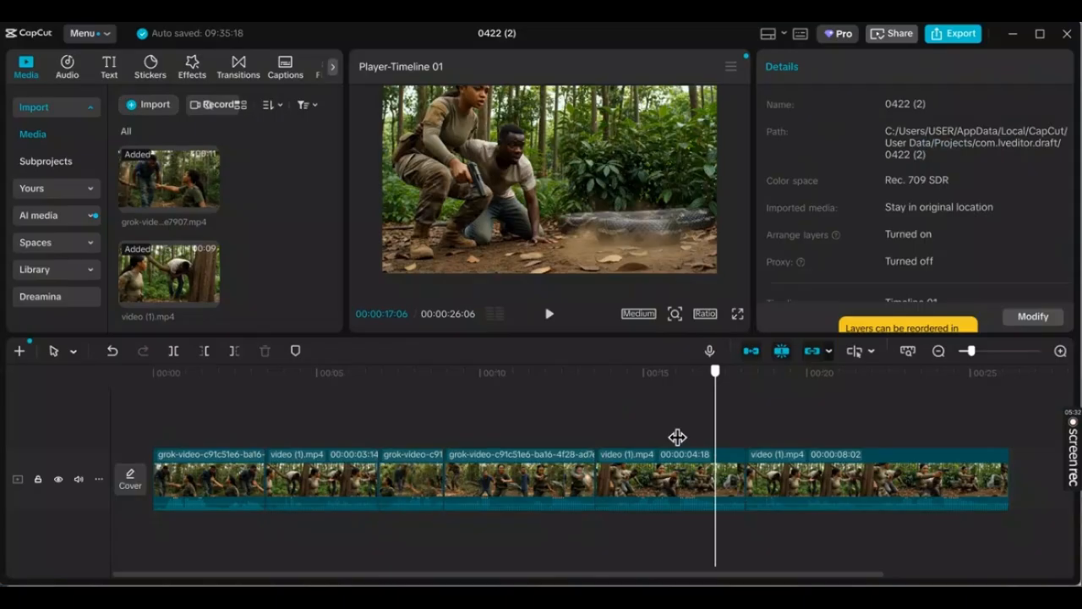
left_click(671, 436)
left_click(661, 435)
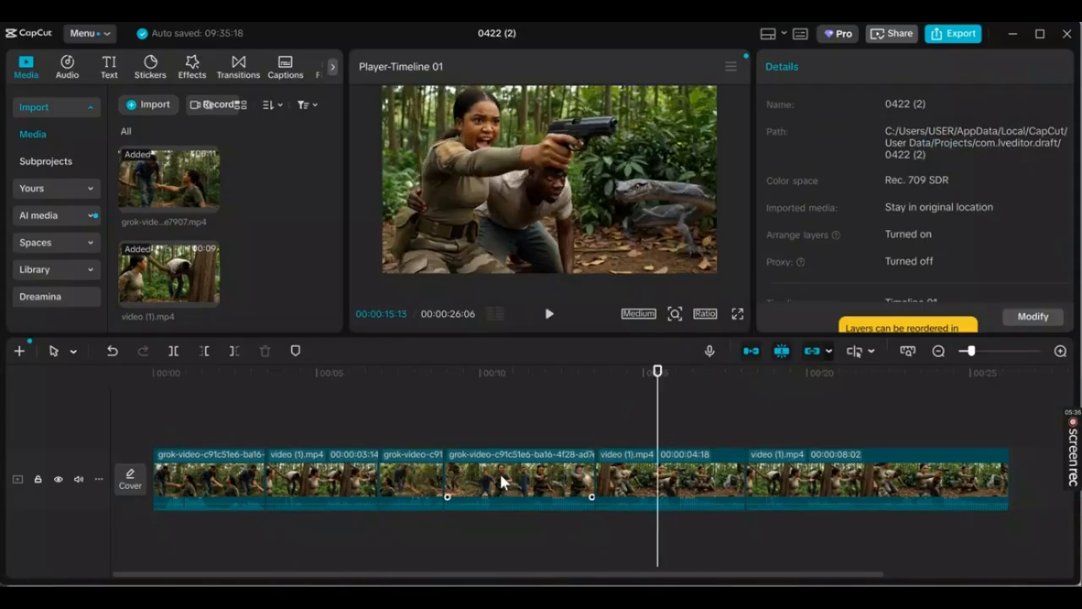
left_click(545, 482)
key("ctrl+z")
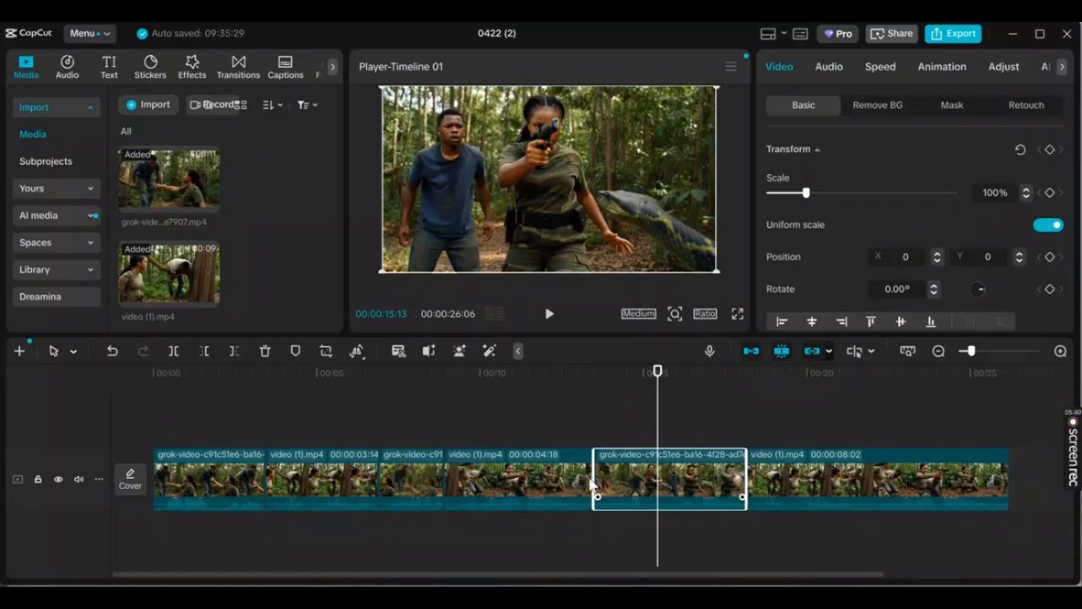
Scrub through the rearranged timeline pieces to check how the alternating scenes from both clips flow together.
left_click(438, 415)
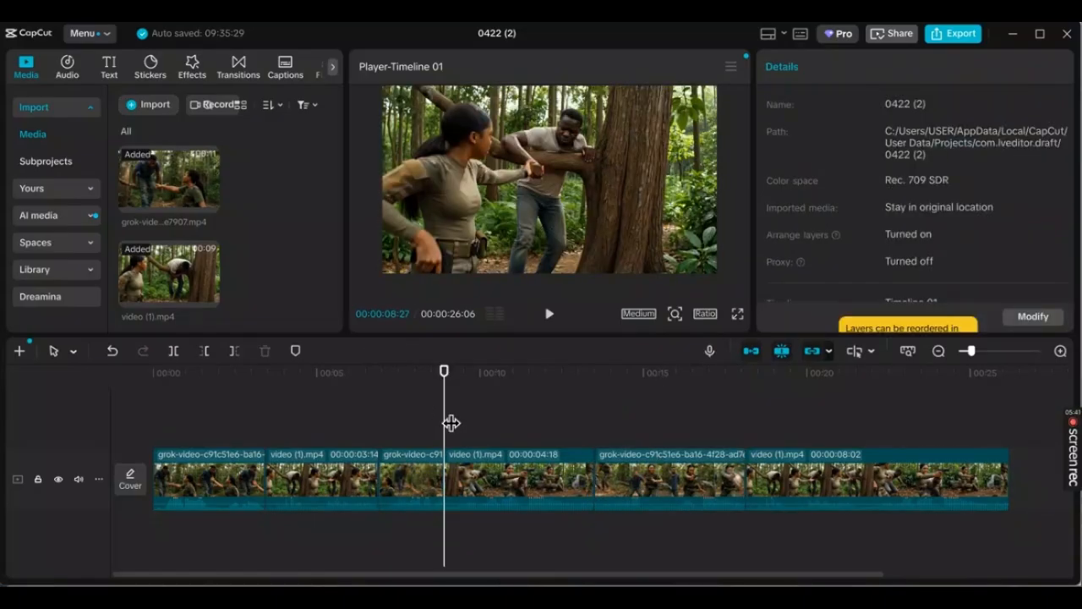
left_click(489, 427)
left_click(391, 432)
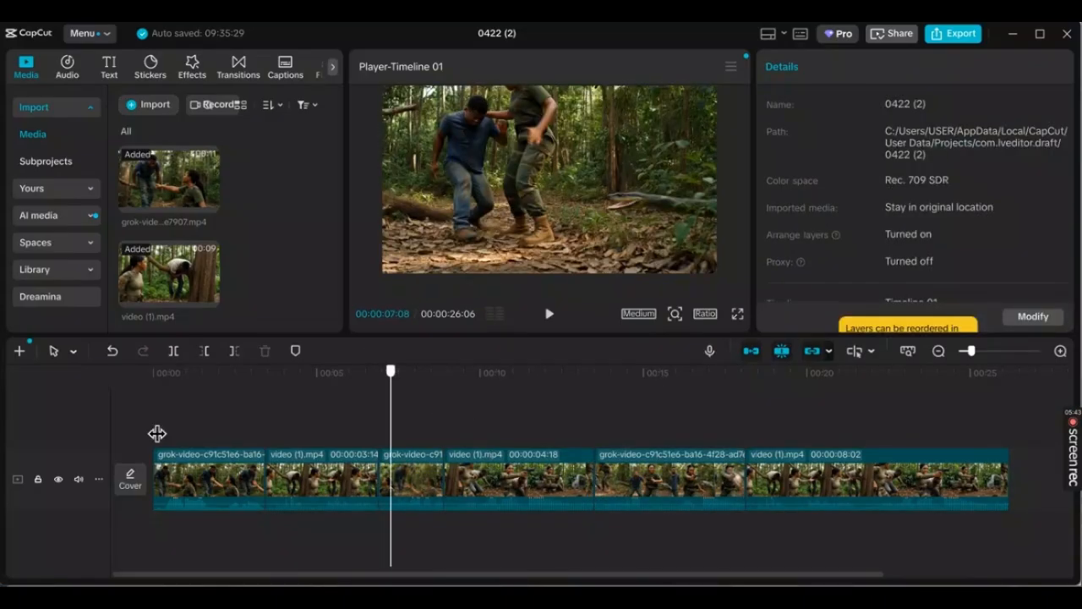
left_click_drag(157, 433, 444, 456)
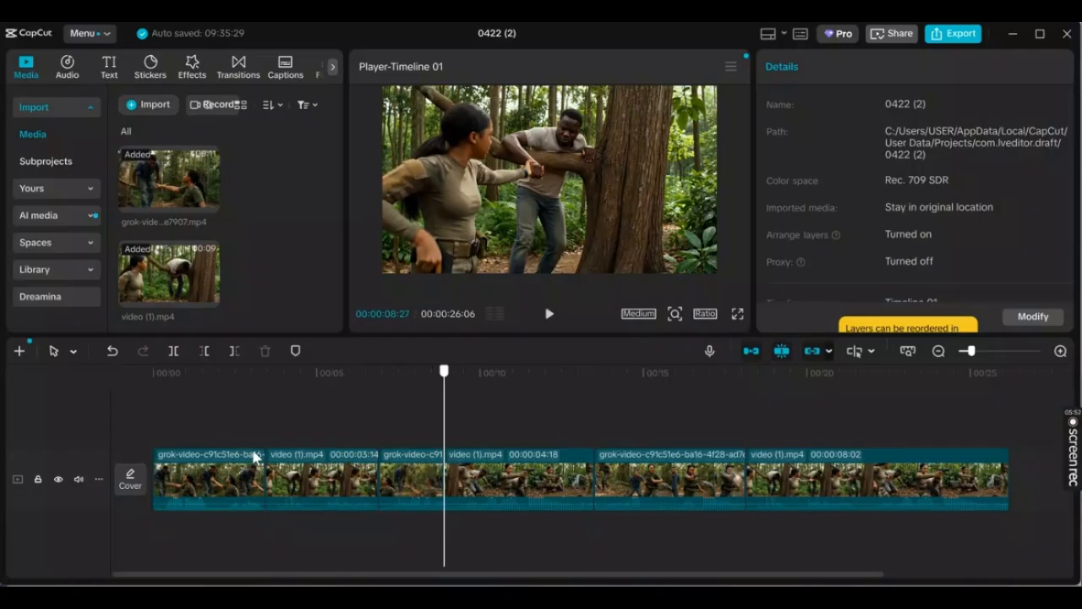
left_click(234, 456)
left_click(430, 465)
left_click(406, 468)
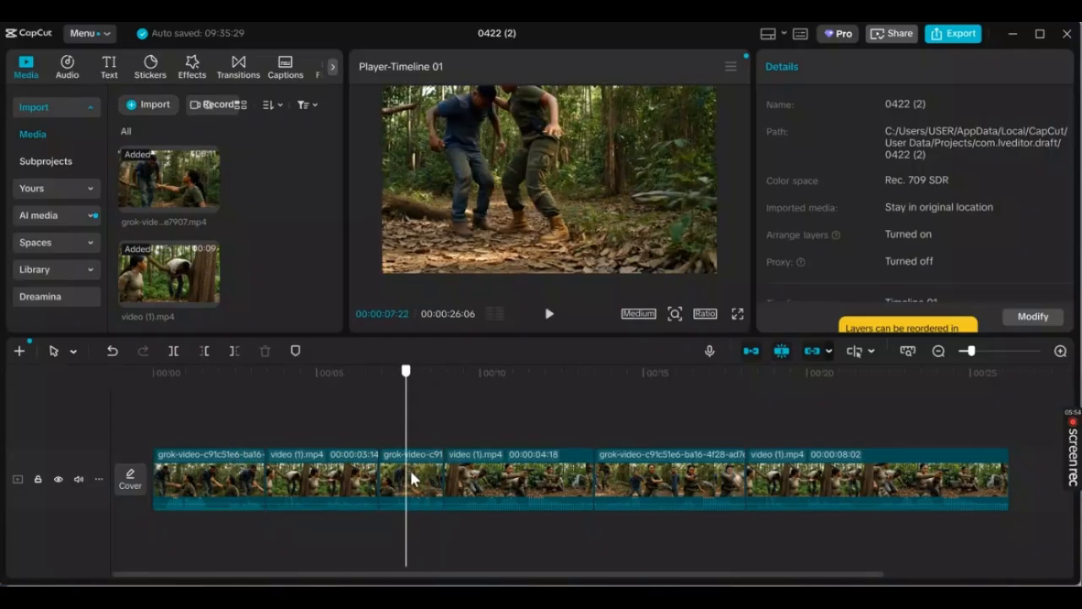
left_click_drag(413, 479, 741, 536)
Delete the leftover full-length video (1).mp4 clip at the end of the timeline.
left_click_drag(855, 535, 787, 534)
left_click(841, 485)
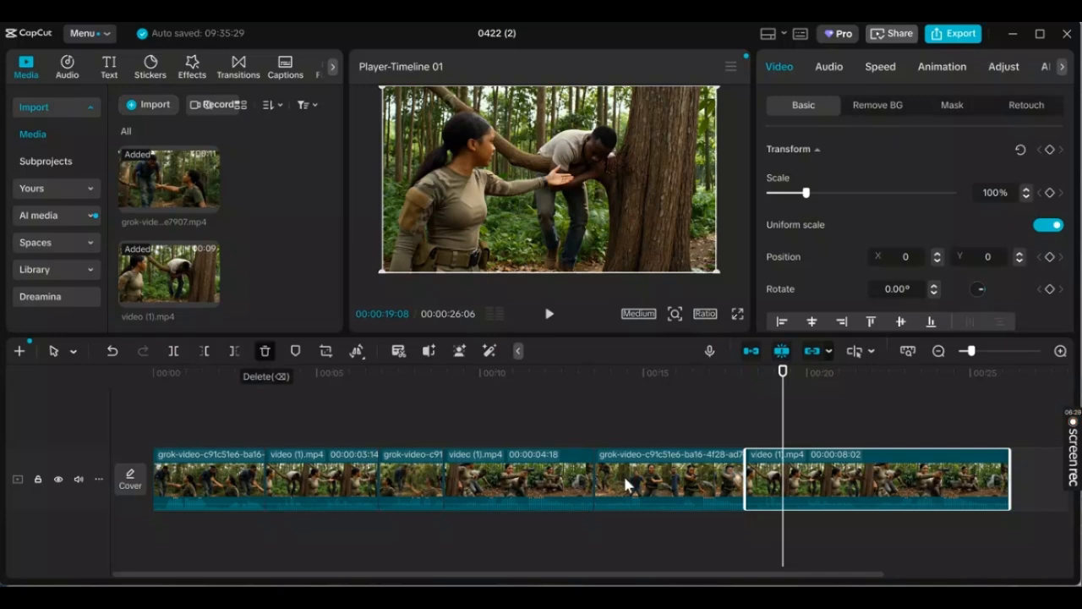
key("Delete")
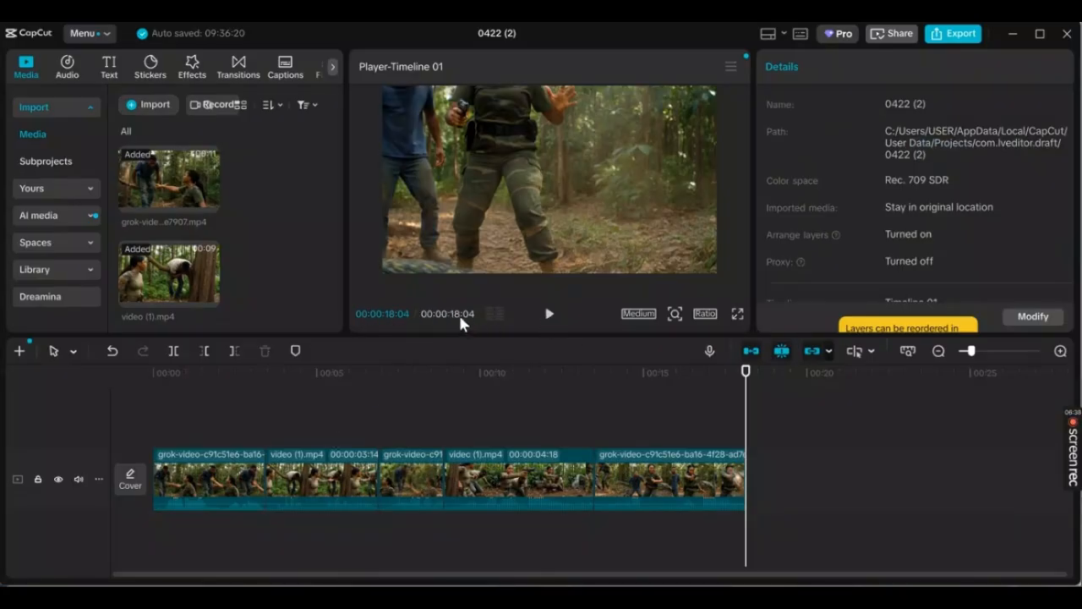
Preview the first forest clip from the project media and scrub through the assembled sequence from its start to review the joins.
left_click(550, 318)
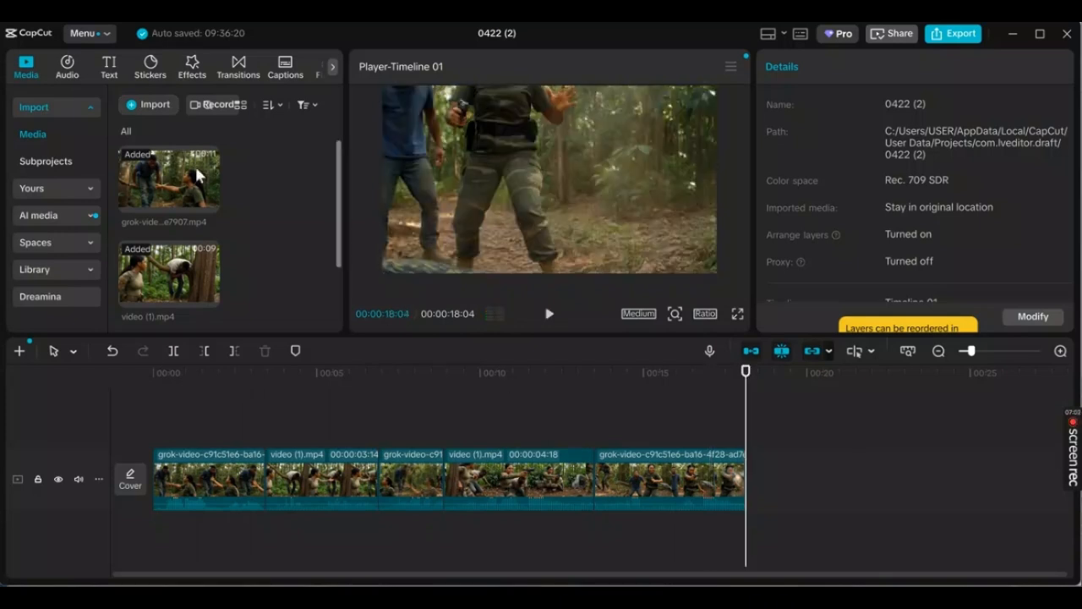
mouse_move(165, 288)
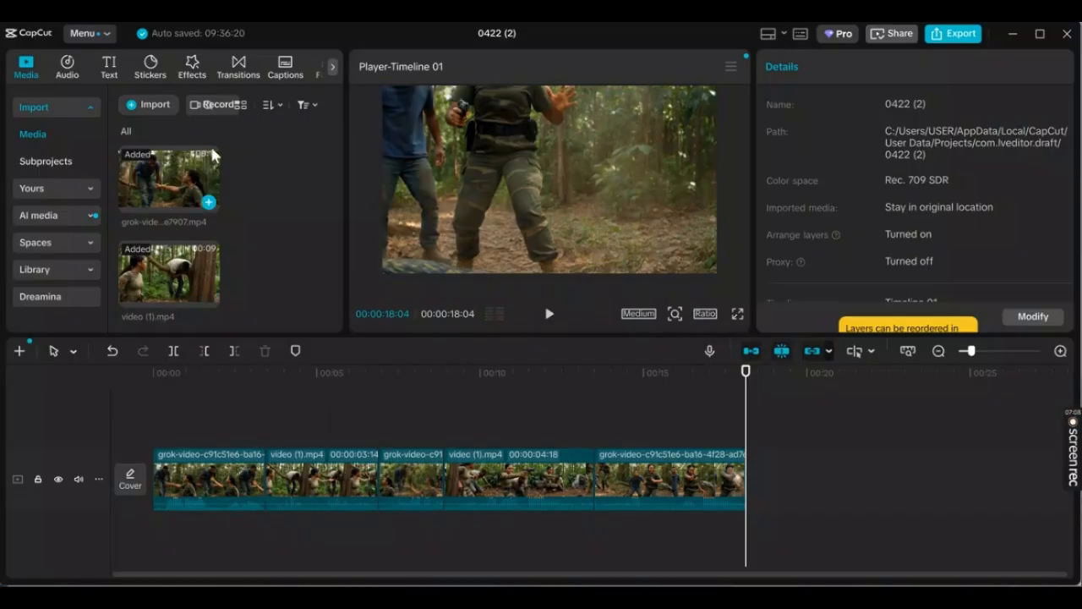
left_click(178, 174)
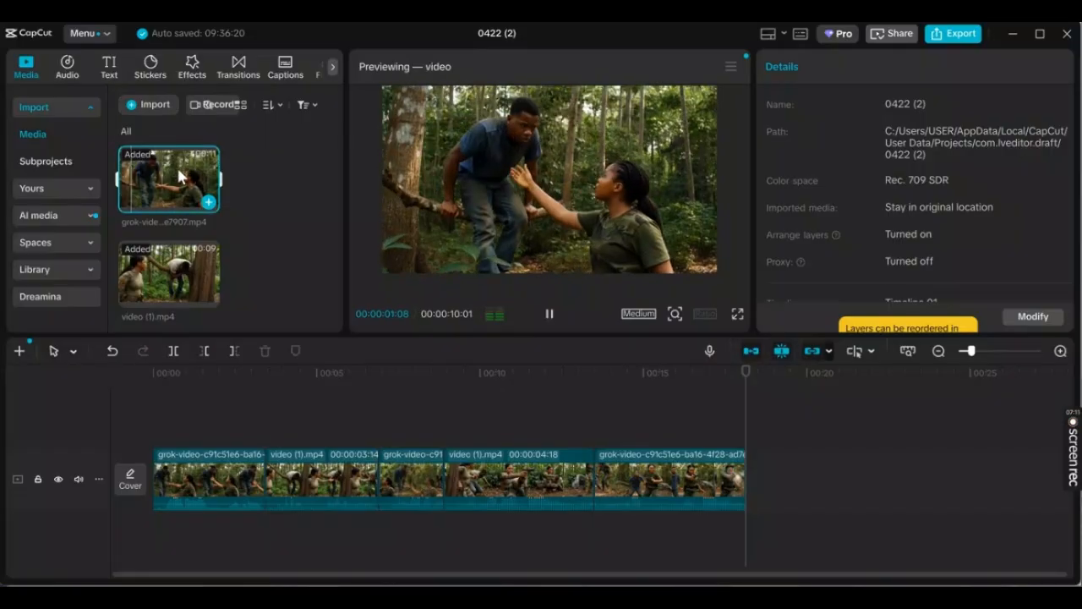
left_click(245, 222)
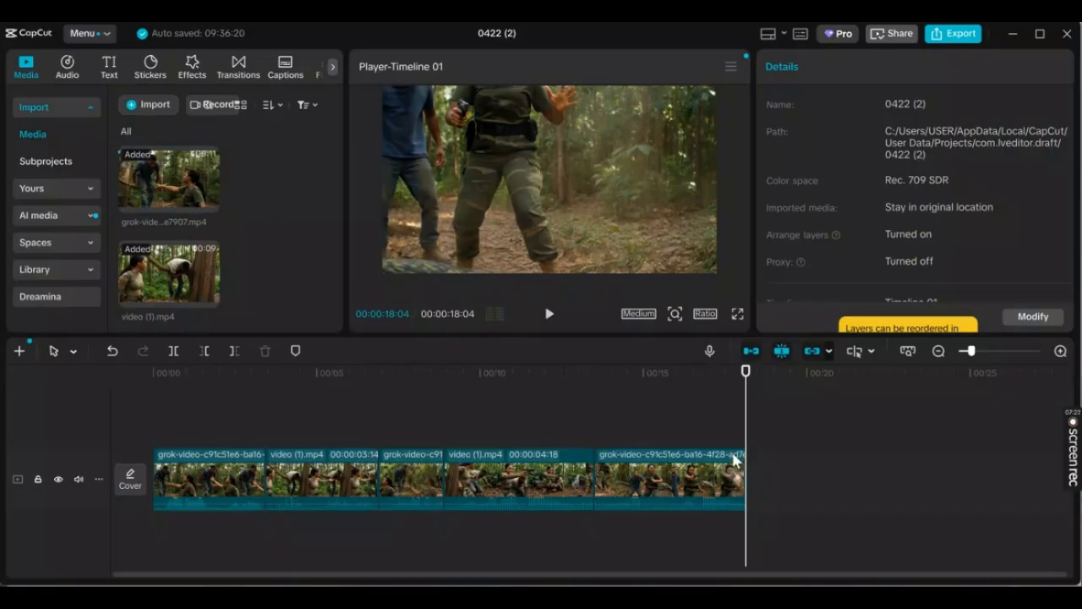
left_click(675, 431)
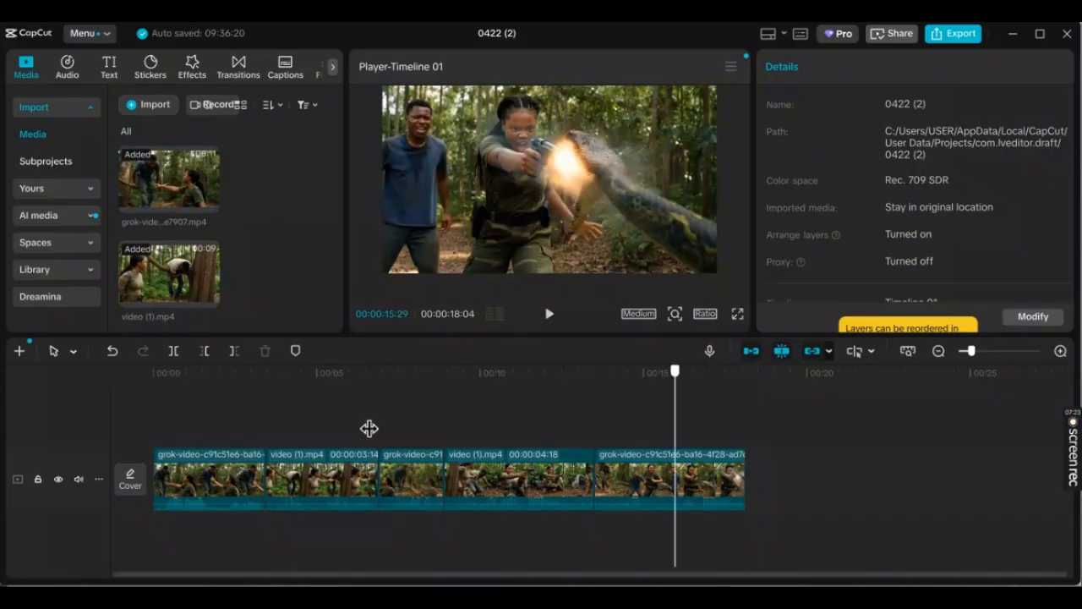
left_click(154, 430)
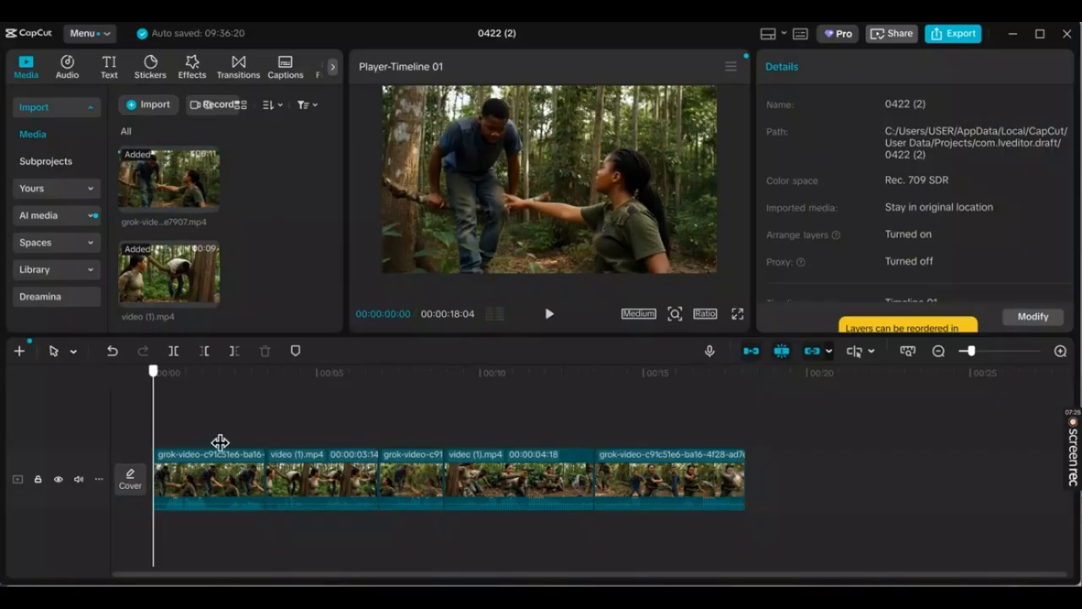
left_click_drag(220, 443, 737, 453)
left_click_drag(604, 449, 144, 460)
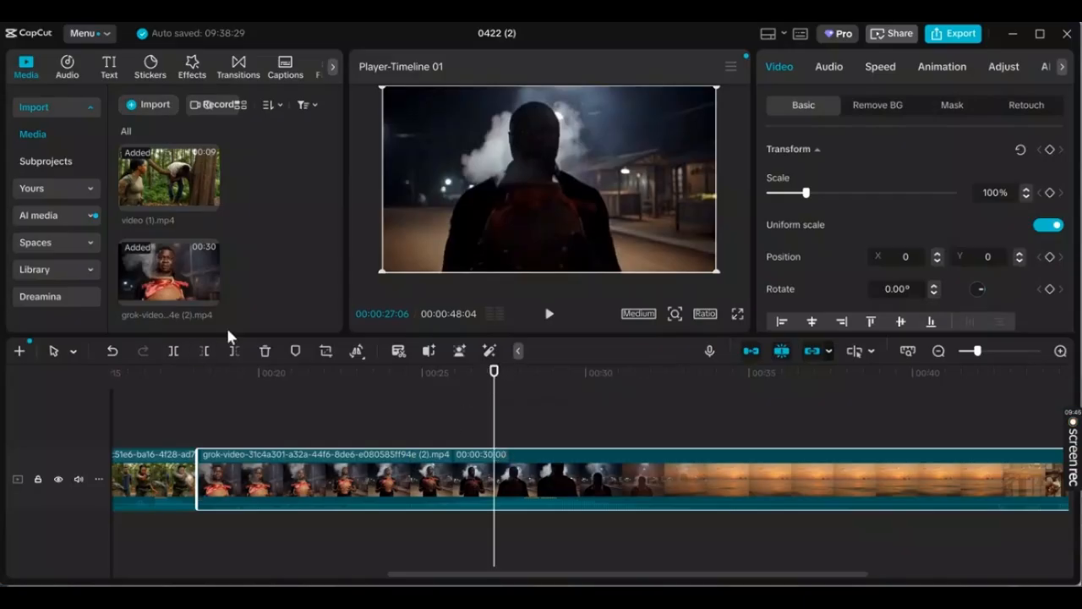
Trim away the beginning of the 30-second night-street clip up to 00:00:27:06 and check its join with the forest scene.
key("q")
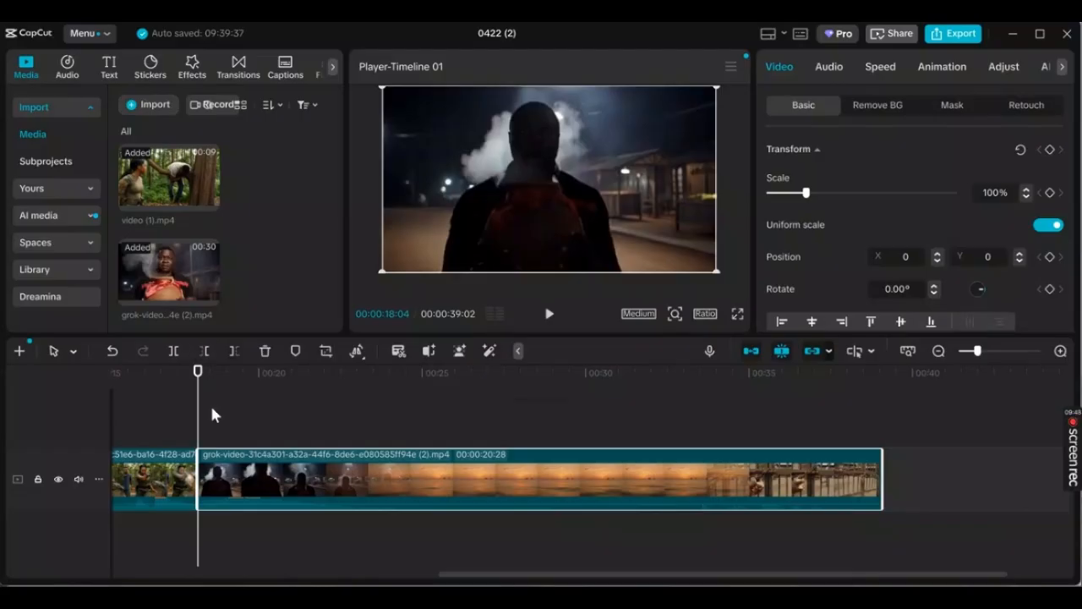
left_click_drag(205, 406, 148, 405)
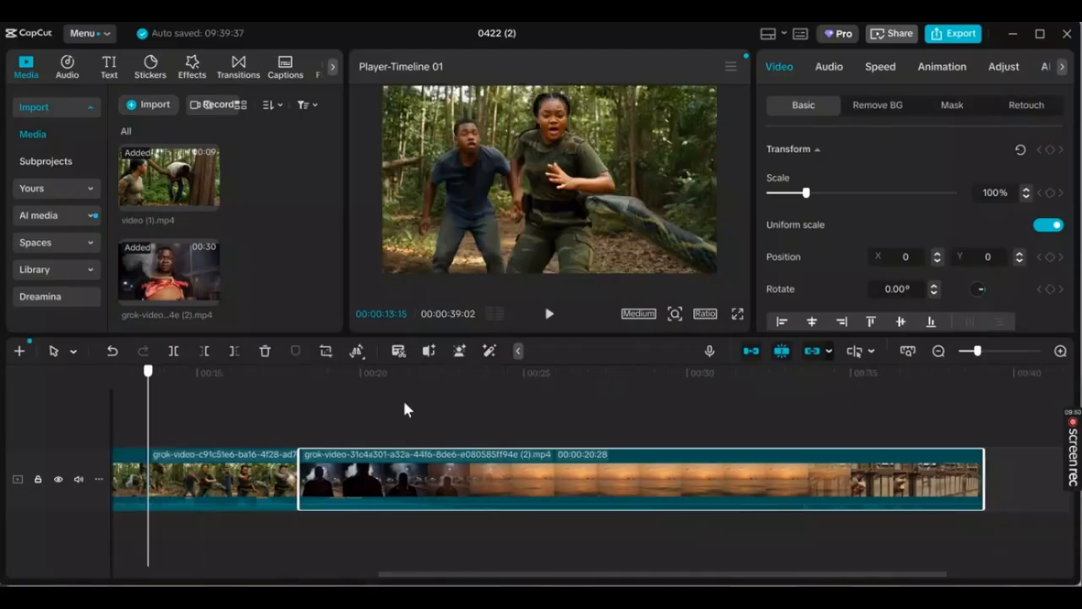
left_click(427, 405)
mouse_move(424, 406)
left_mouse_down()
mouse_move(408, 414)
mouse_move(435, 415)
left_mouse_up()
left_click(541, 421)
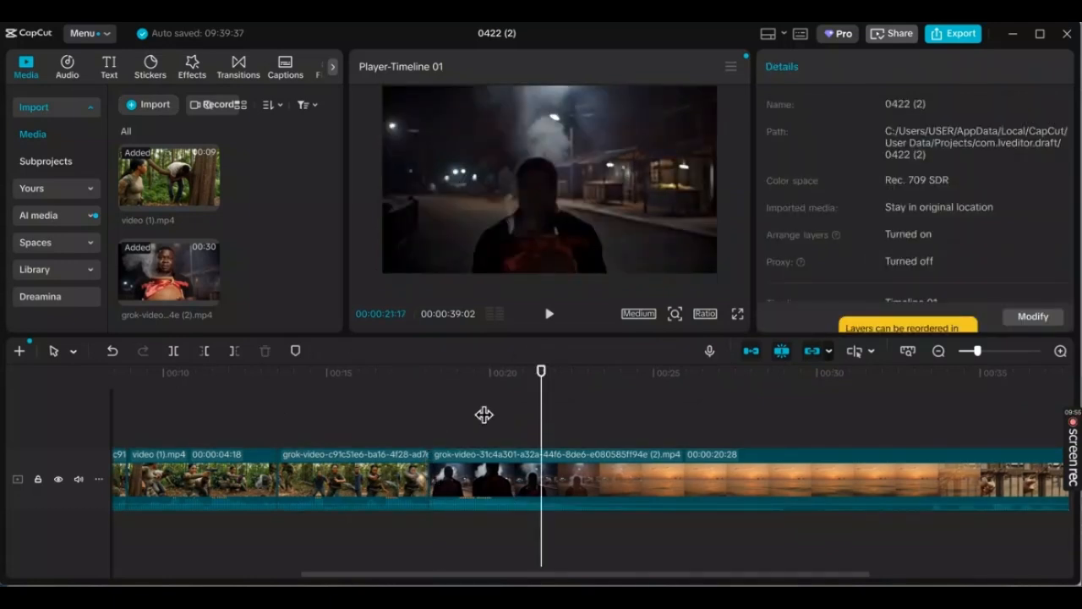
mouse_move(484, 414)
left_mouse_down()
mouse_move(449, 412)
mouse_move(471, 416)
mouse_move(477, 433)
left_mouse_up()
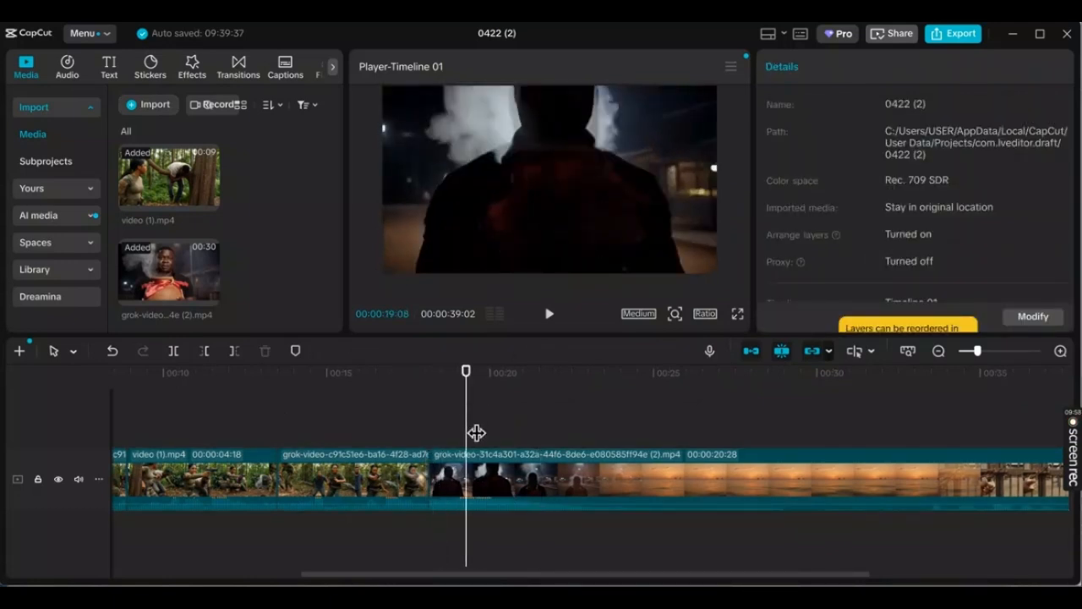
left_click(534, 424)
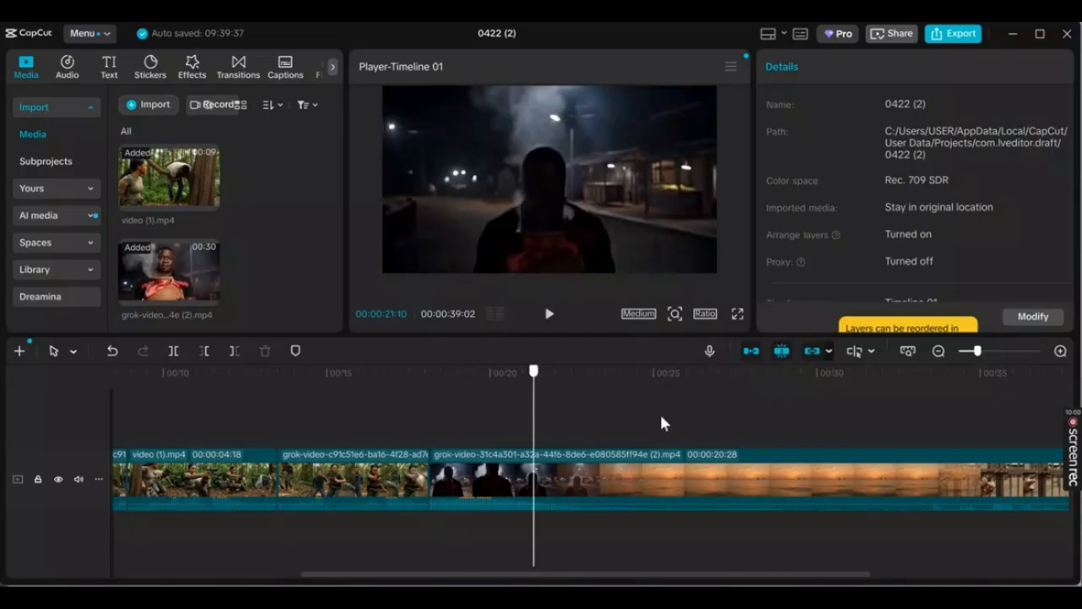
Cut off the end of the night-street clip after 00:00:30:29, within the sunset sea scene.
left_click(681, 430)
left_click_drag(769, 441, 850, 446)
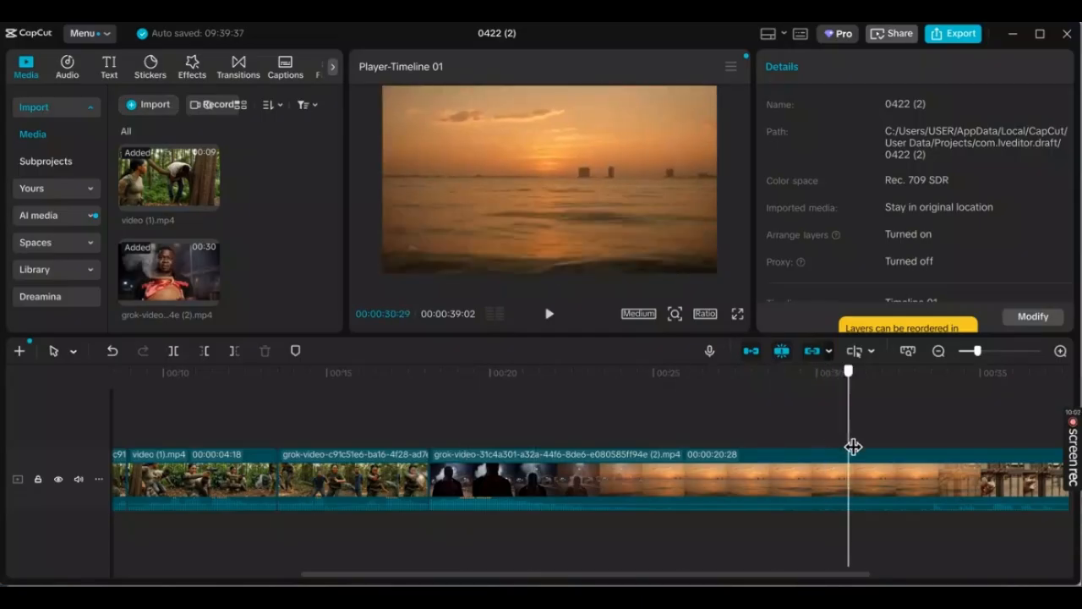
left_click_drag(782, 574, 957, 574)
left_click(599, 486)
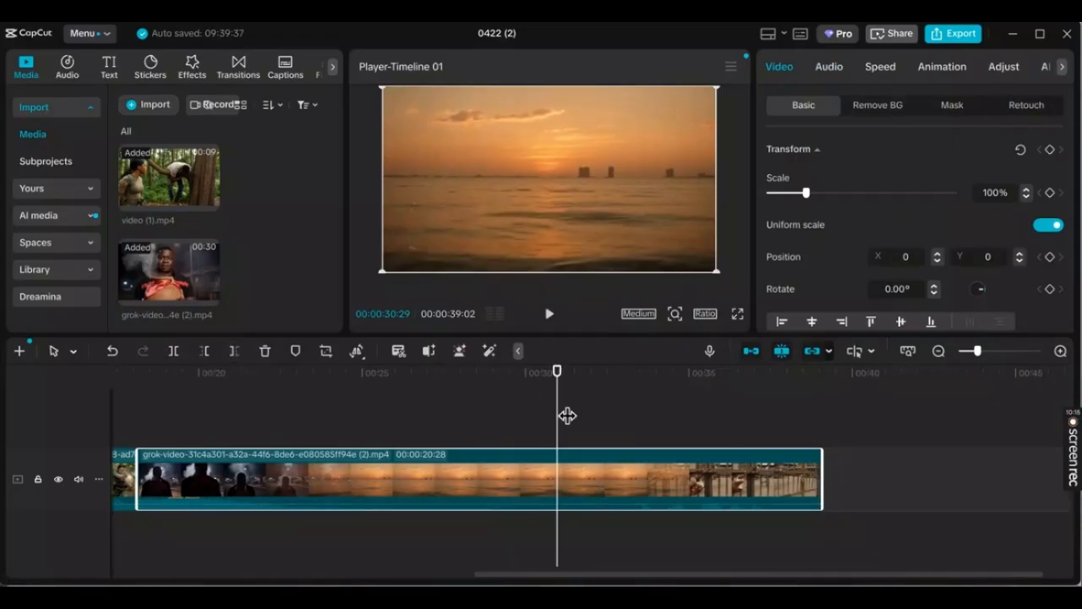
left_click(241, 353)
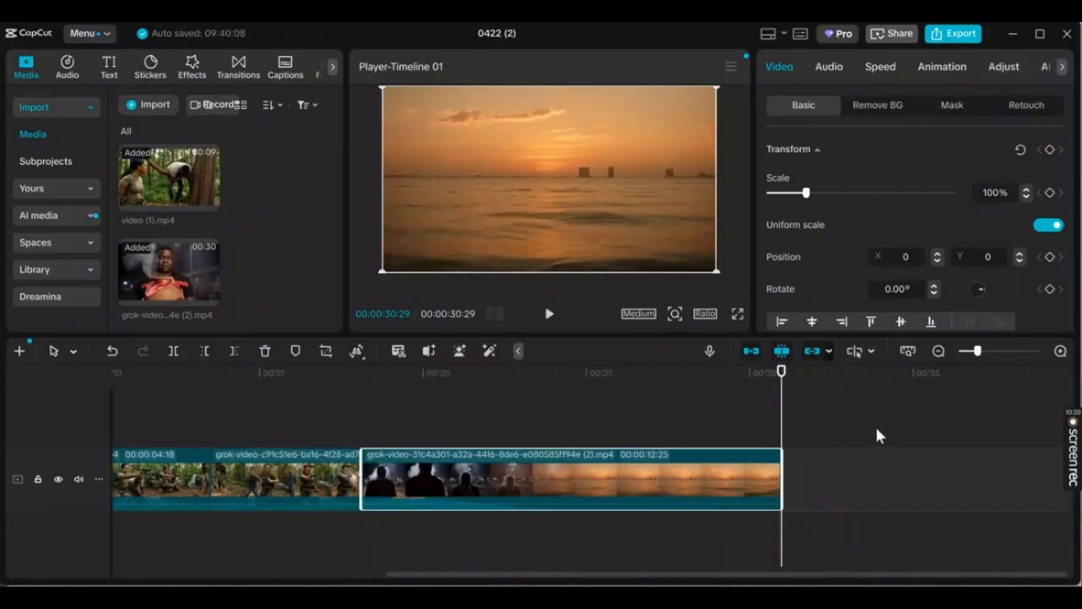
Shorten the night-street clip further by pulling its end back to about 00:00:25:17.
left_click(816, 408)
left_click_drag(782, 420, 685, 420)
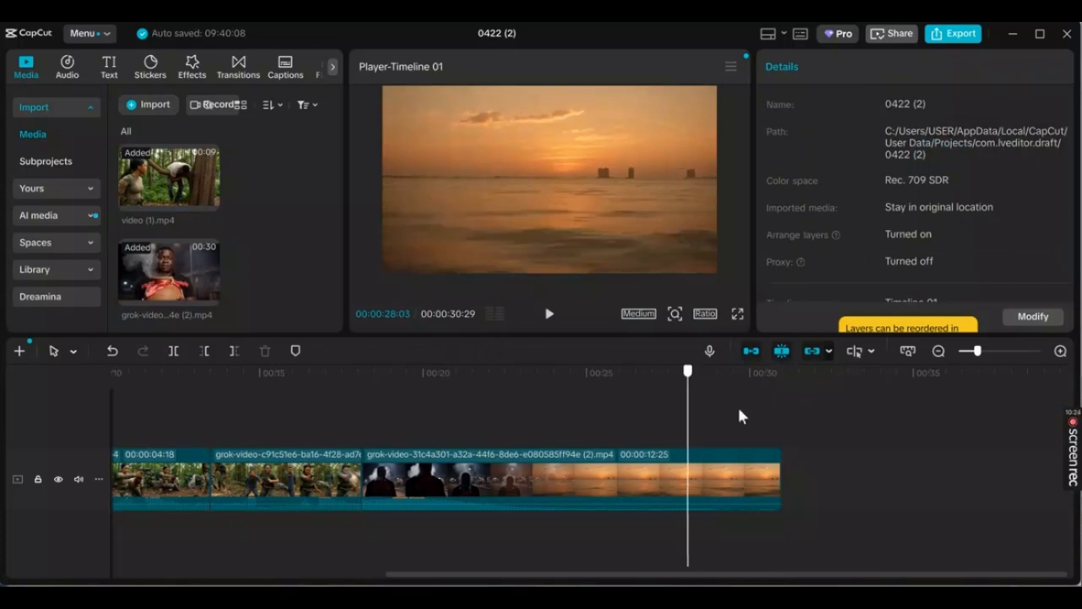
left_click(713, 463)
left_click(777, 480)
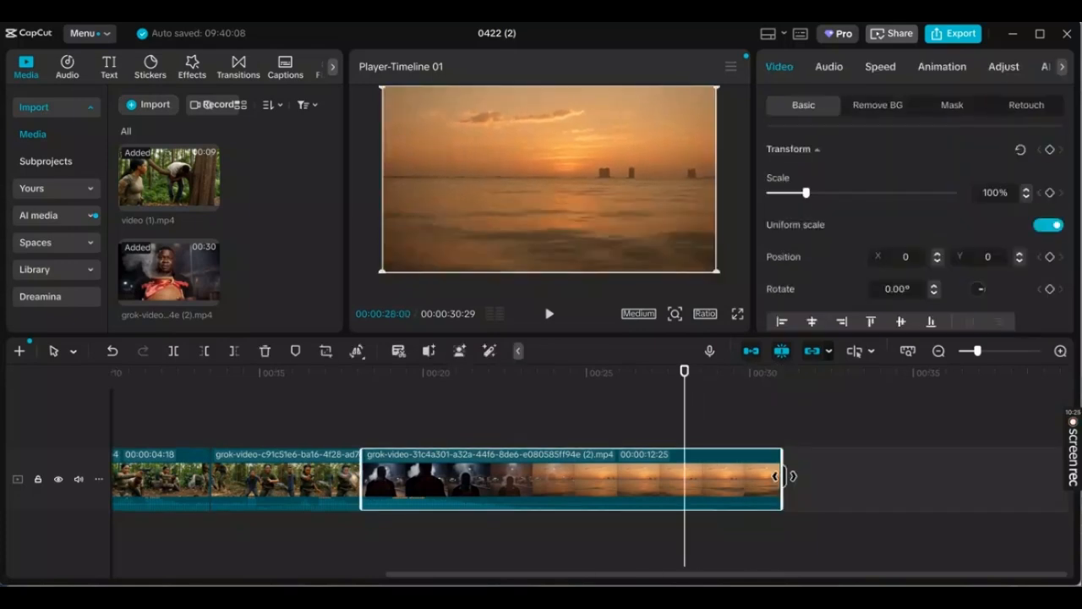
left_click_drag(777, 480, 775, 480)
left_click_drag(677, 470, 604, 470)
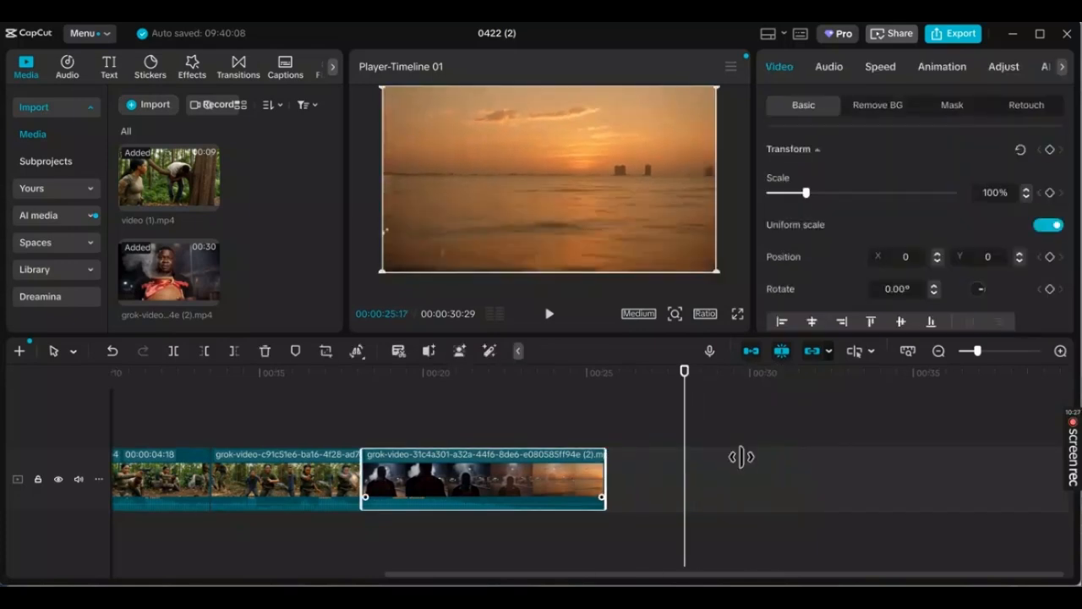
Undo the trims and the addition of the night-street clip, leaving only the forest clips on the timeline.
key("ctrl+z")
key("ctrl+z")
key("ctrl+z")
key("ctrl+z")
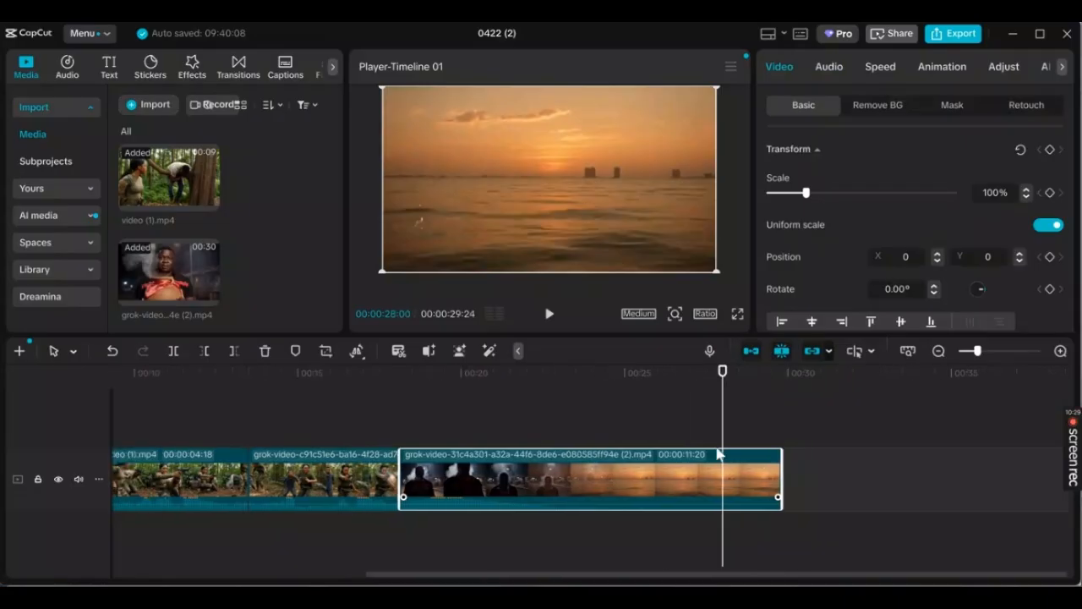
key("ctrl+z")
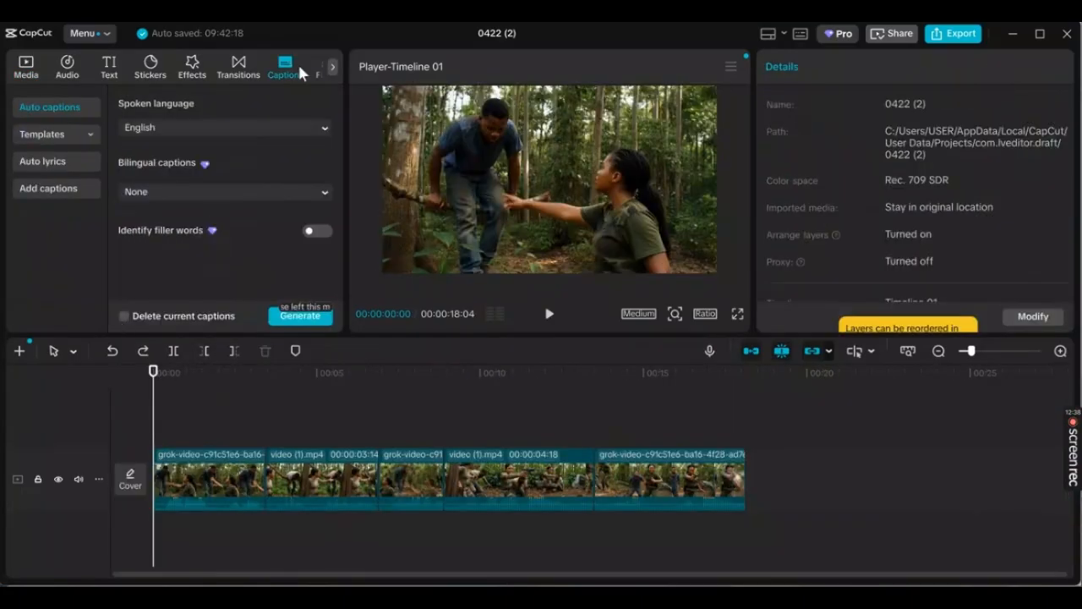
Generate automatic captions for the forest timeline with English as spoken language and no bilingual captions.
left_click(26, 66)
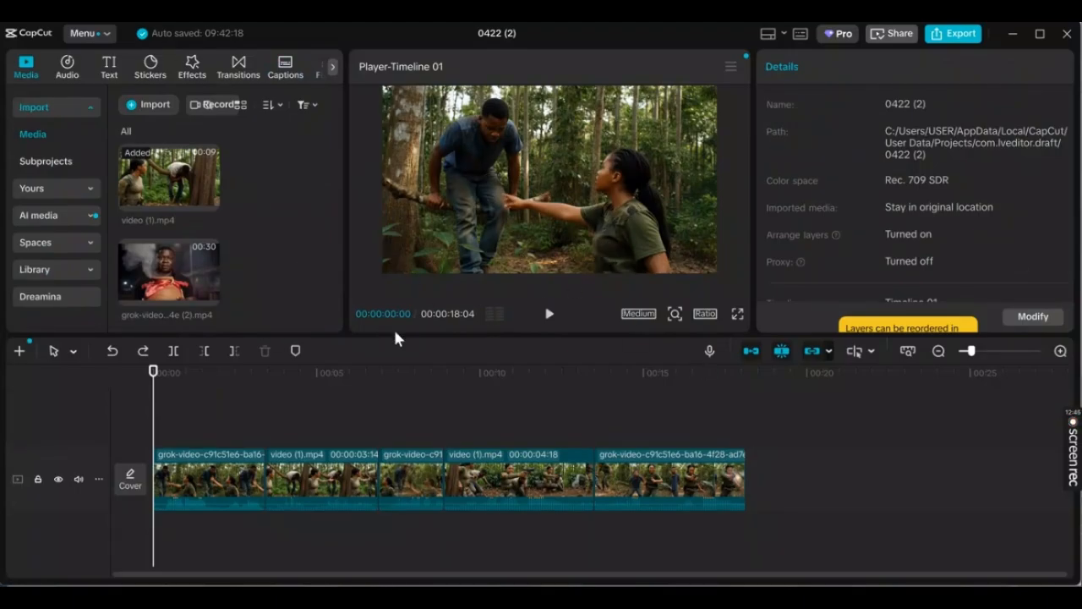
left_click(284, 68)
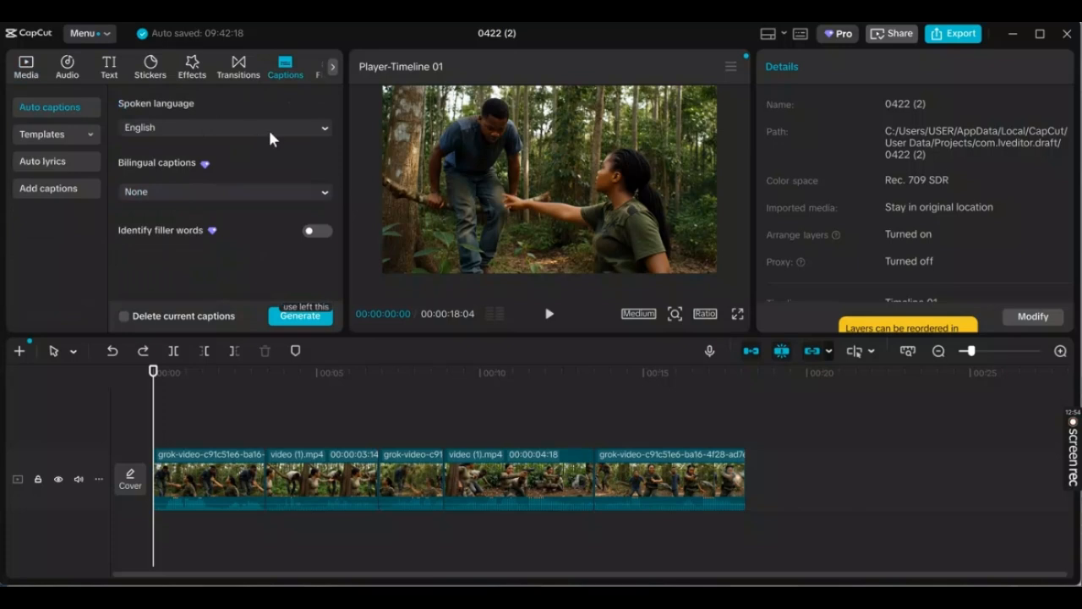
left_click(124, 317)
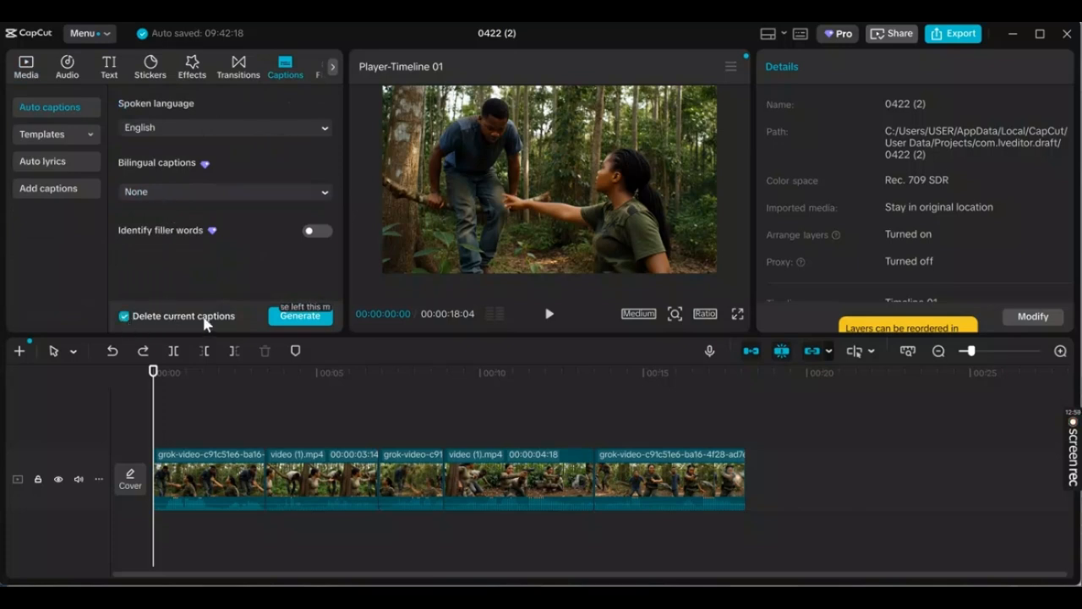
left_click(160, 318)
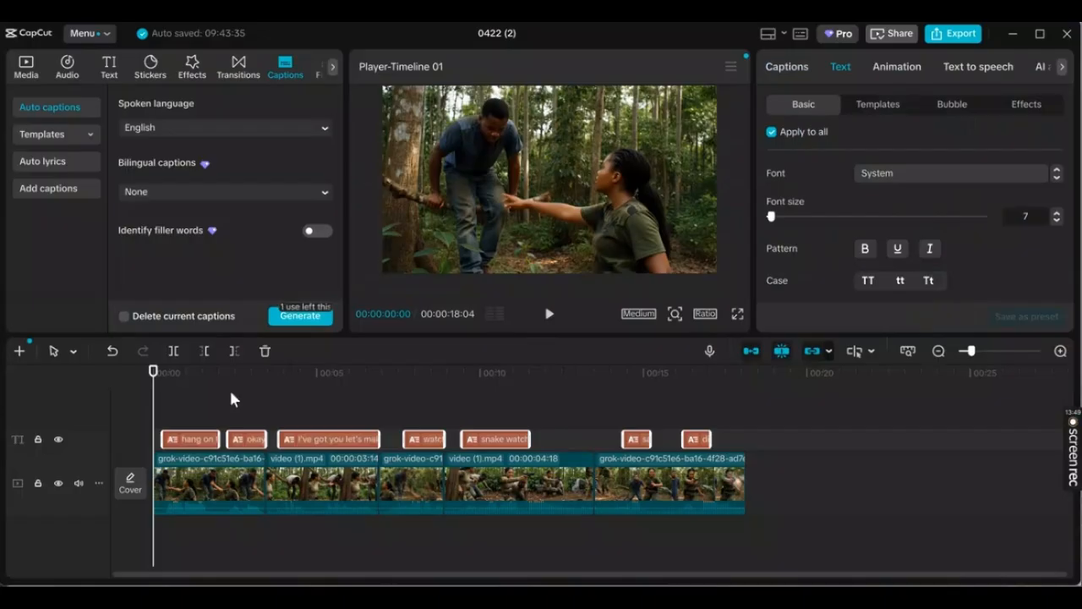
Scrub through the captioned timeline and examine the text of the first caption.
left_click_drag(165, 405, 444, 402)
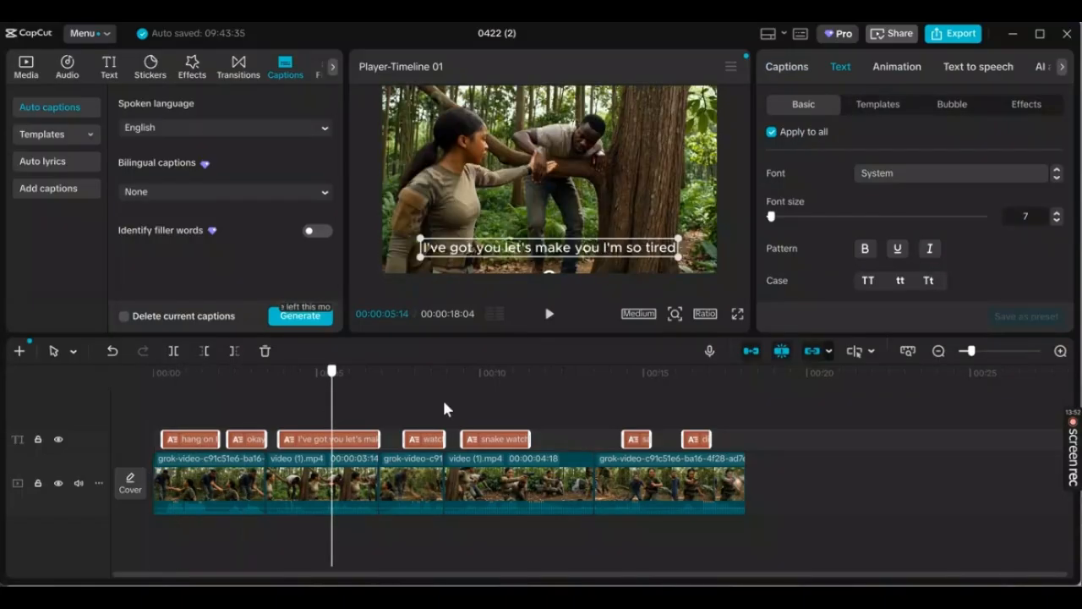
left_click(483, 410)
left_click_drag(360, 408, 159, 435)
left_click(165, 436)
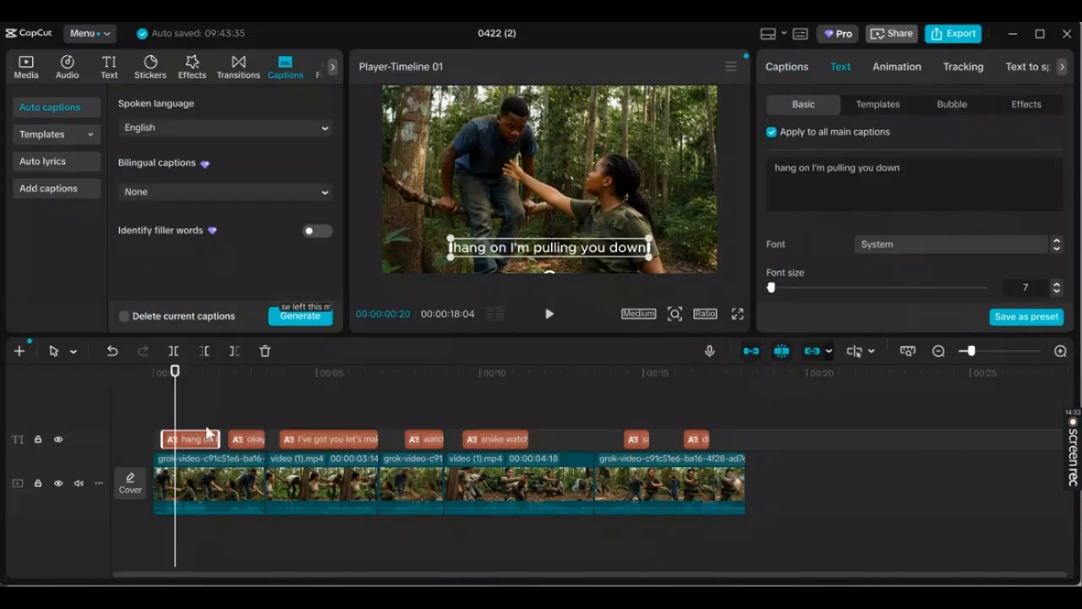
Select all the captions and set their font to Zero Gothic with font size 9.
left_click_drag(138, 404, 725, 442)
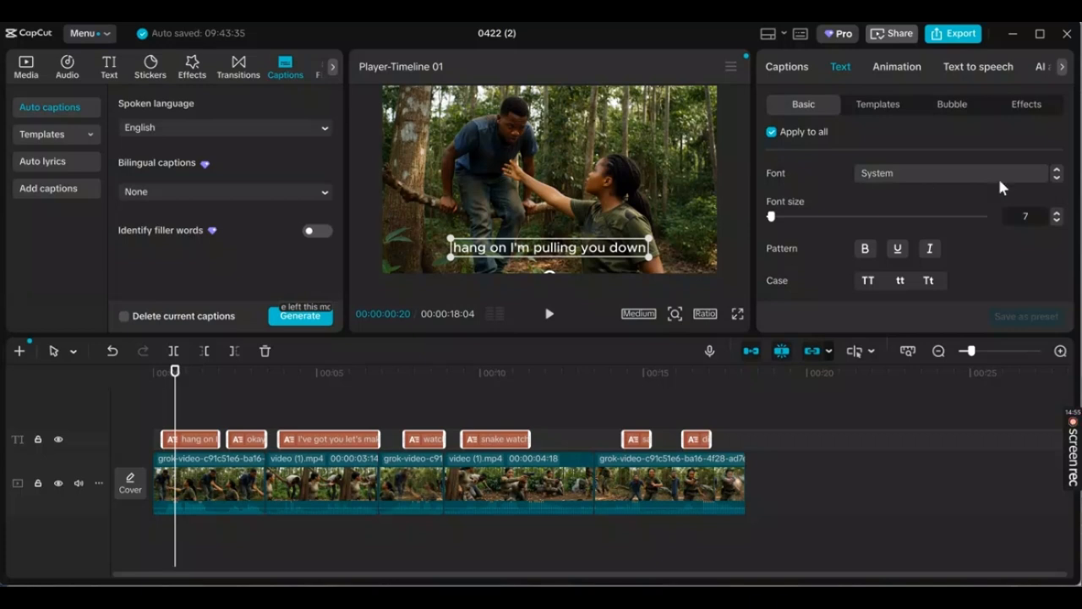
left_click(1041, 175)
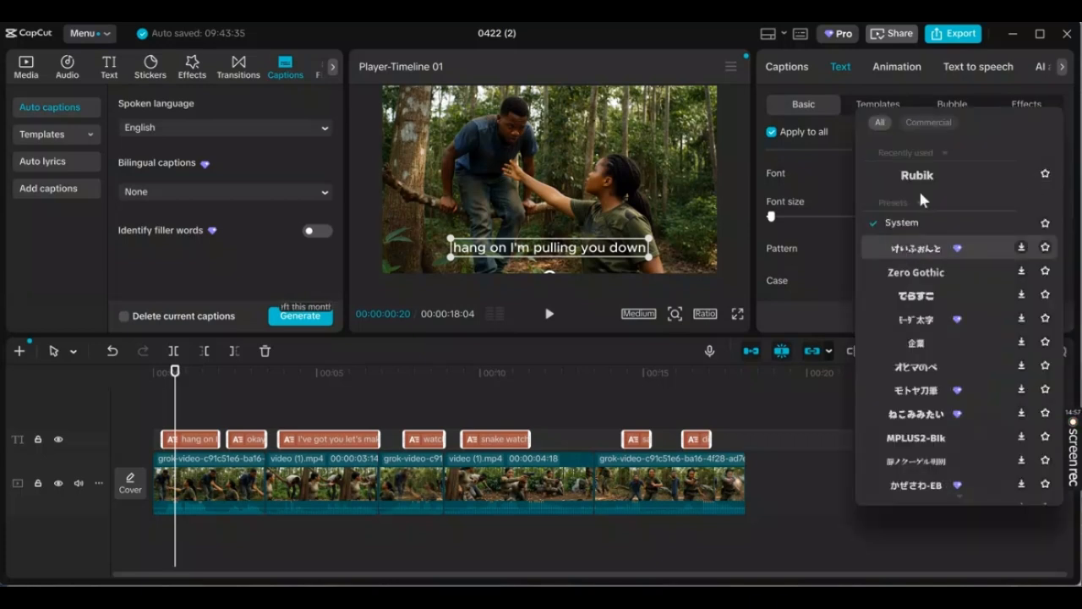
left_click(919, 278)
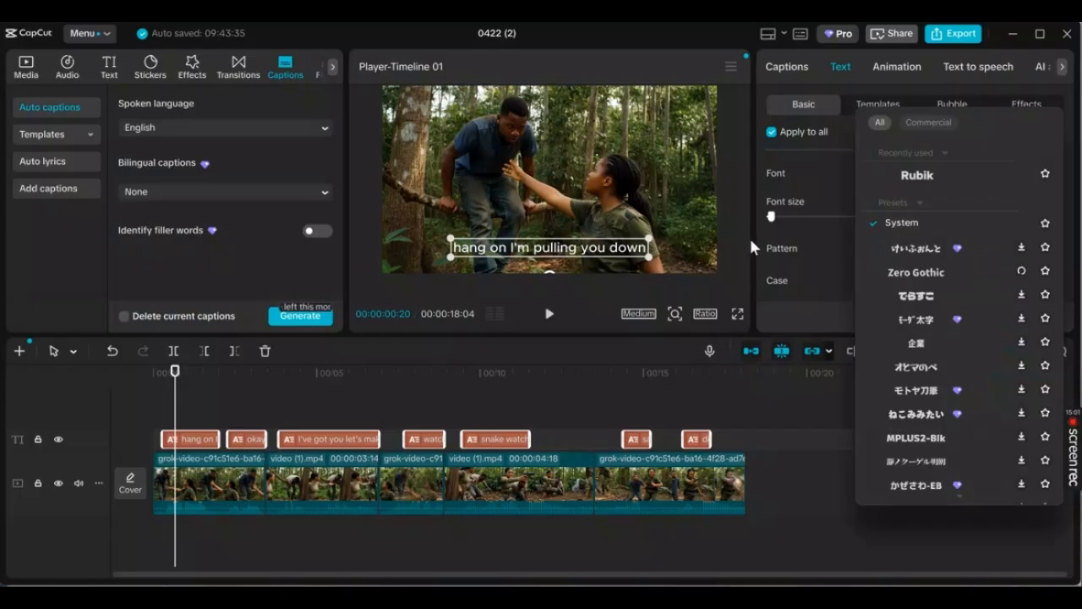
left_click(944, 278)
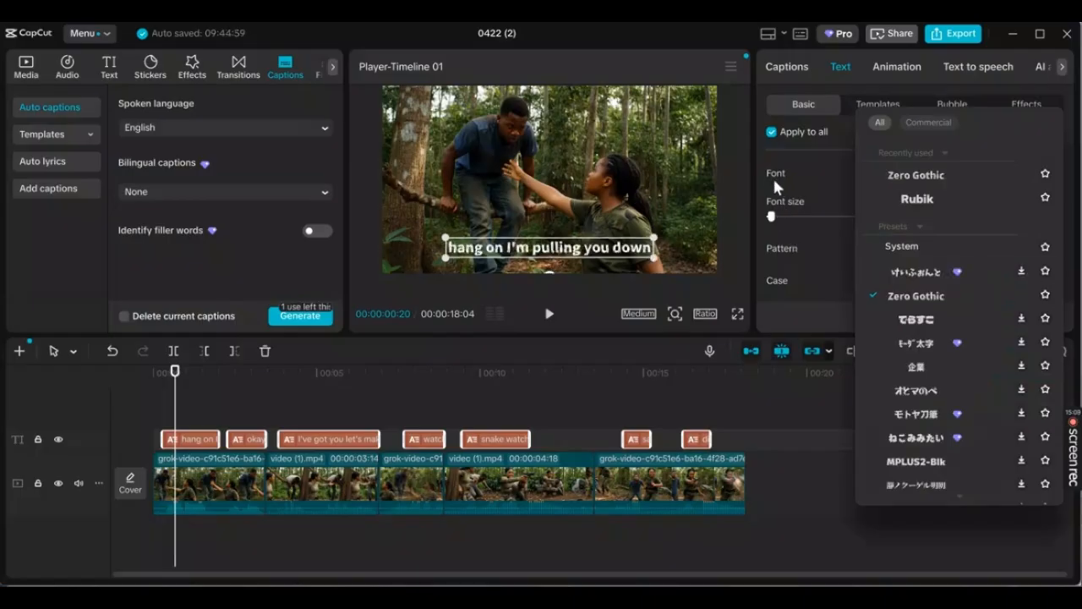
left_click(794, 156)
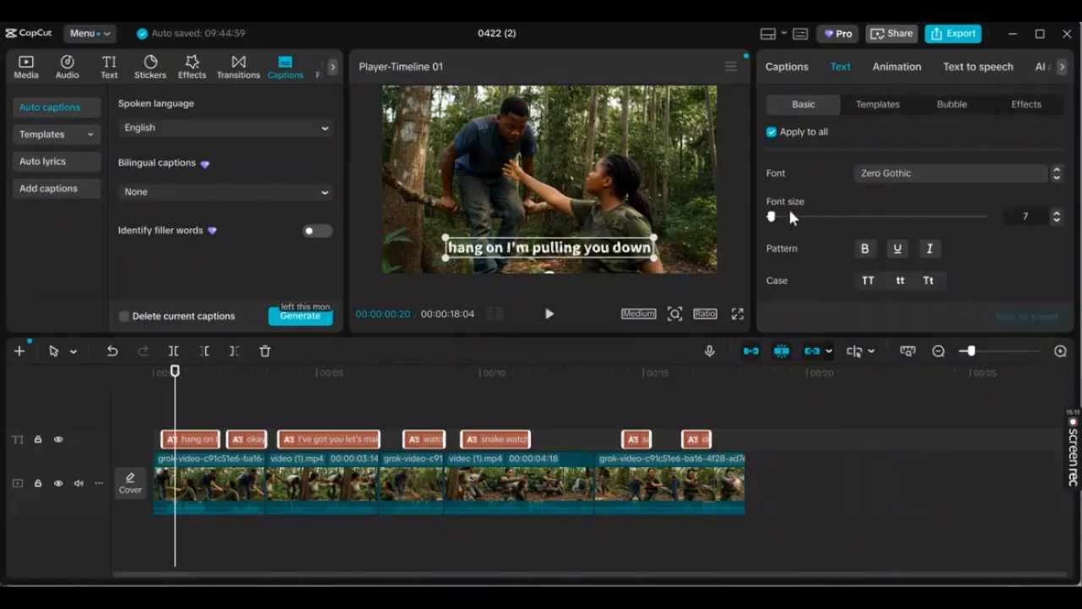
left_click(1057, 214)
left_click(1057, 215)
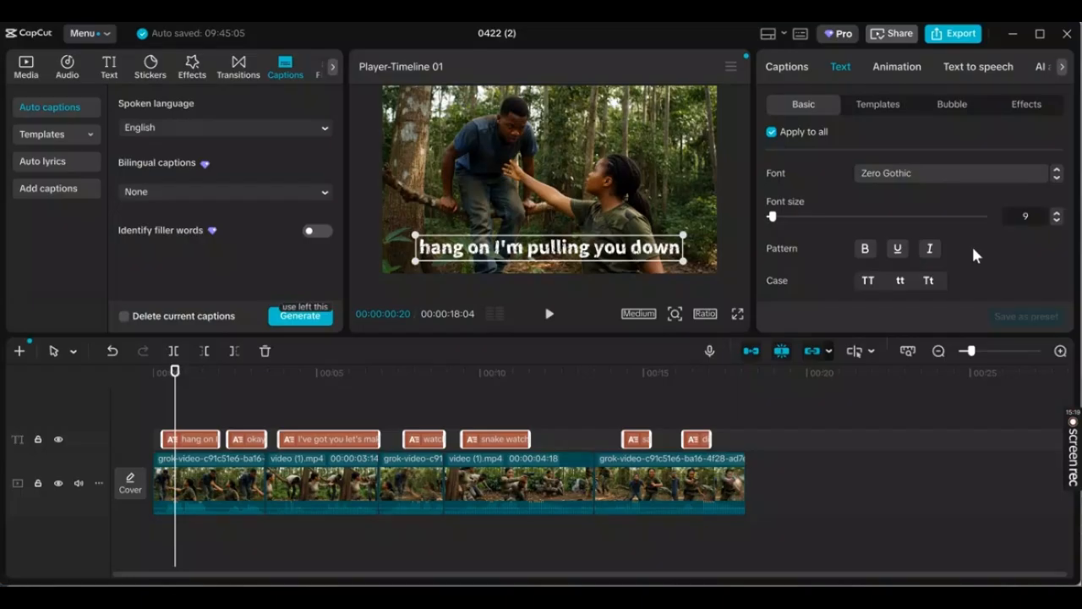
Try pink FF87CE as the text color of all captions and restore white FFFFFF.
scroll(971, 244, "down", 3)
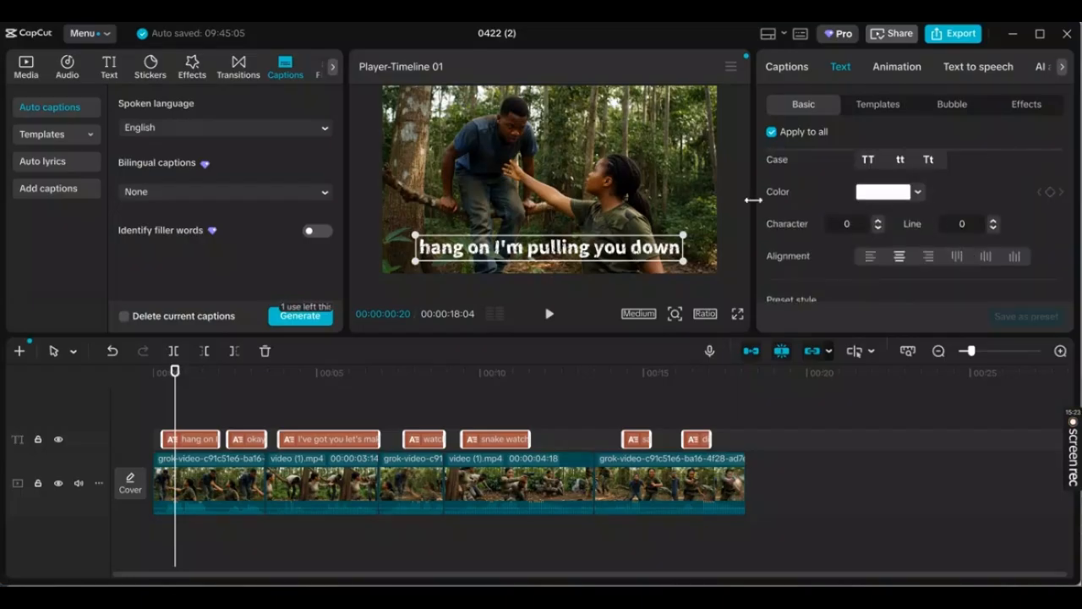
left_click(918, 193)
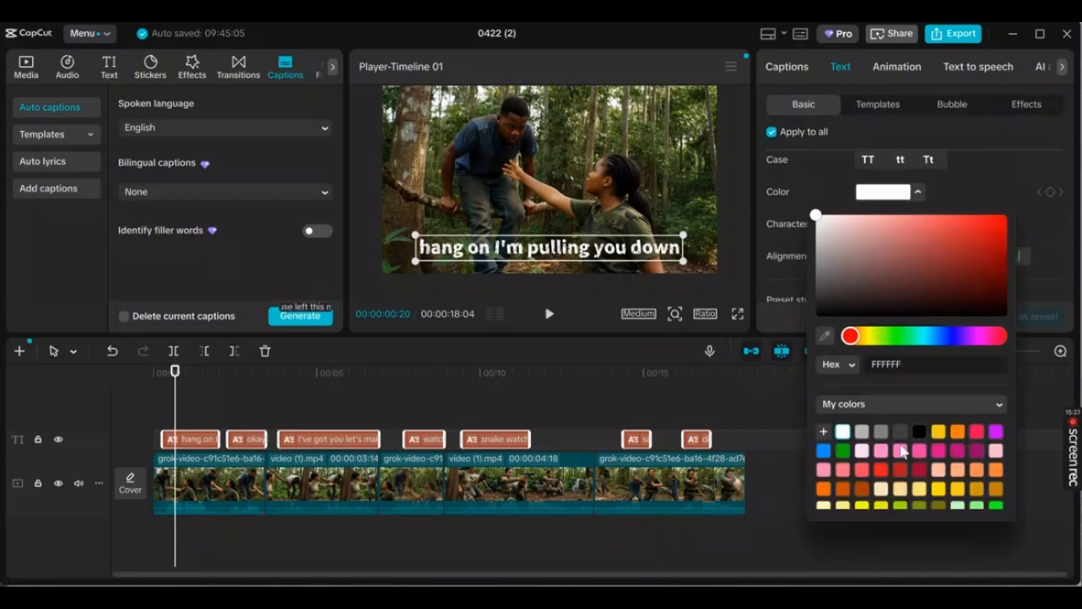
left_click(900, 452)
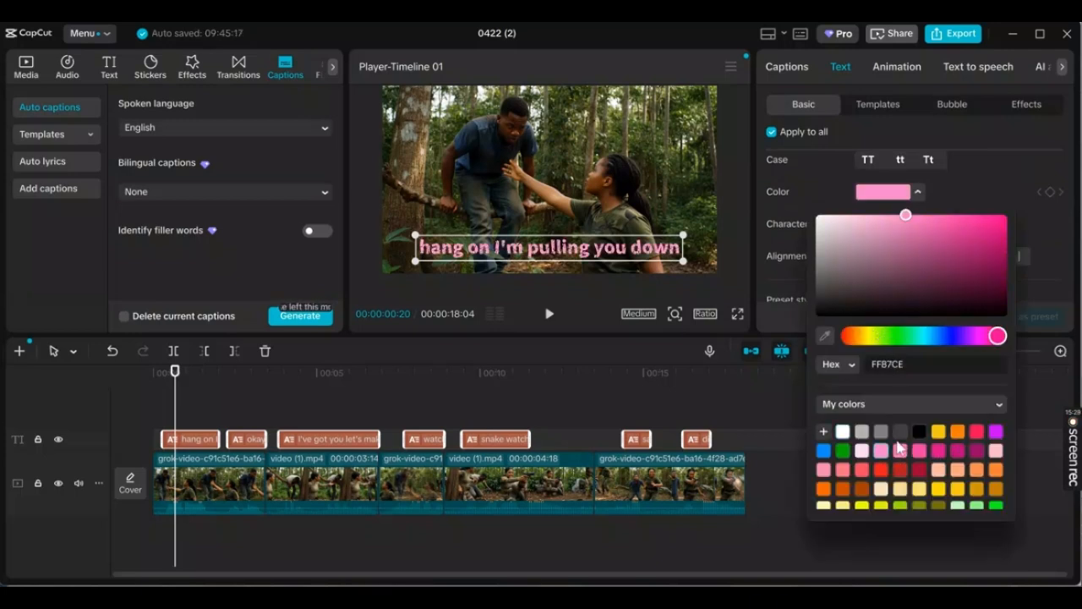
left_click(843, 433)
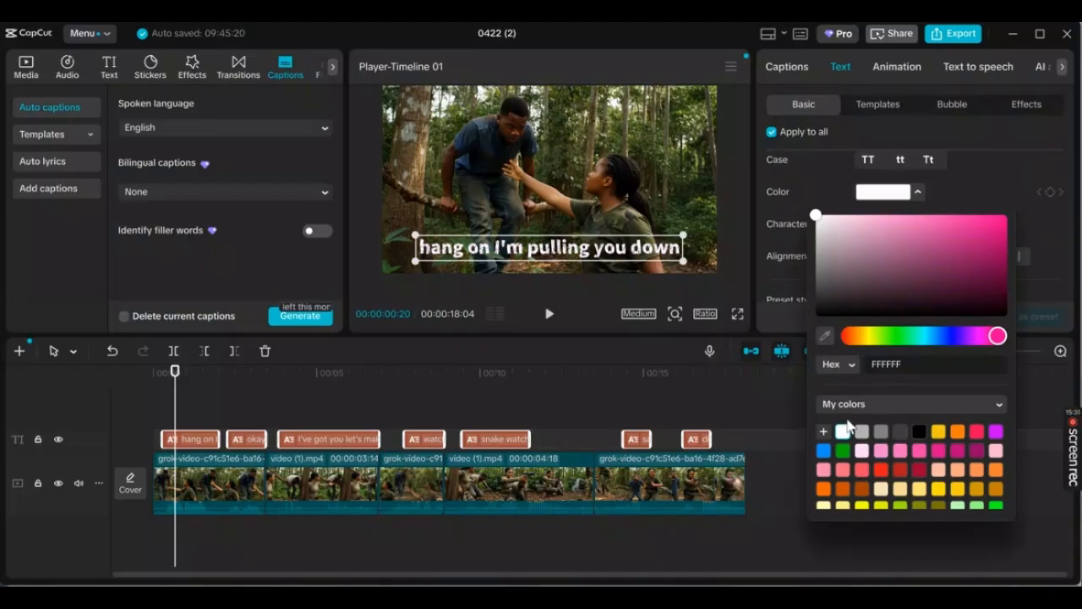
left_click(986, 184)
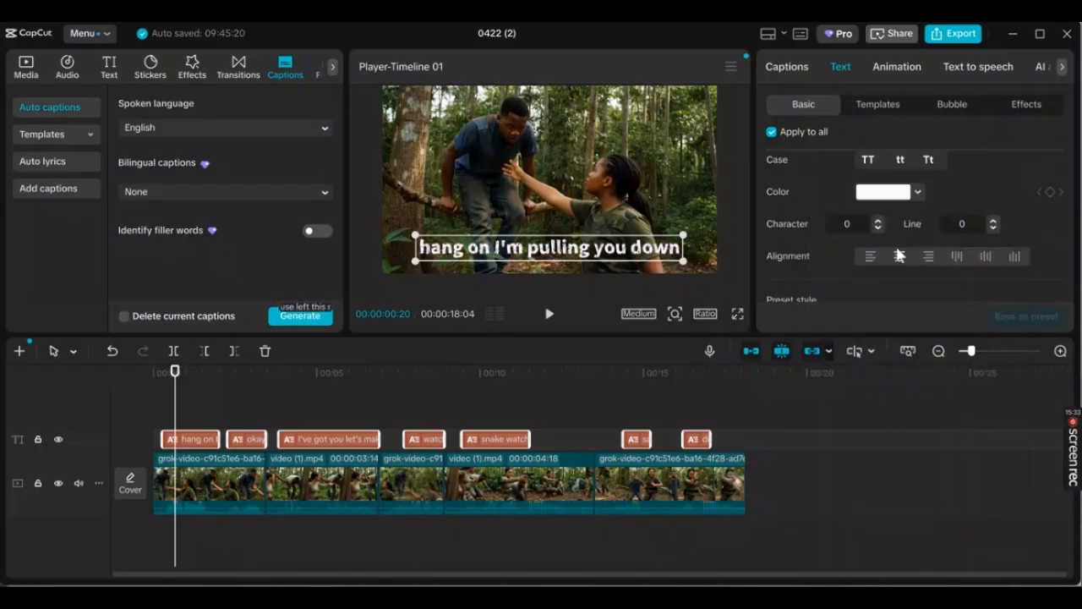
Apply the "La veloce volpe" text template with the blue highlighted word to all captions.
scroll(935, 253, "down", 3)
scroll(938, 269, "down", 2)
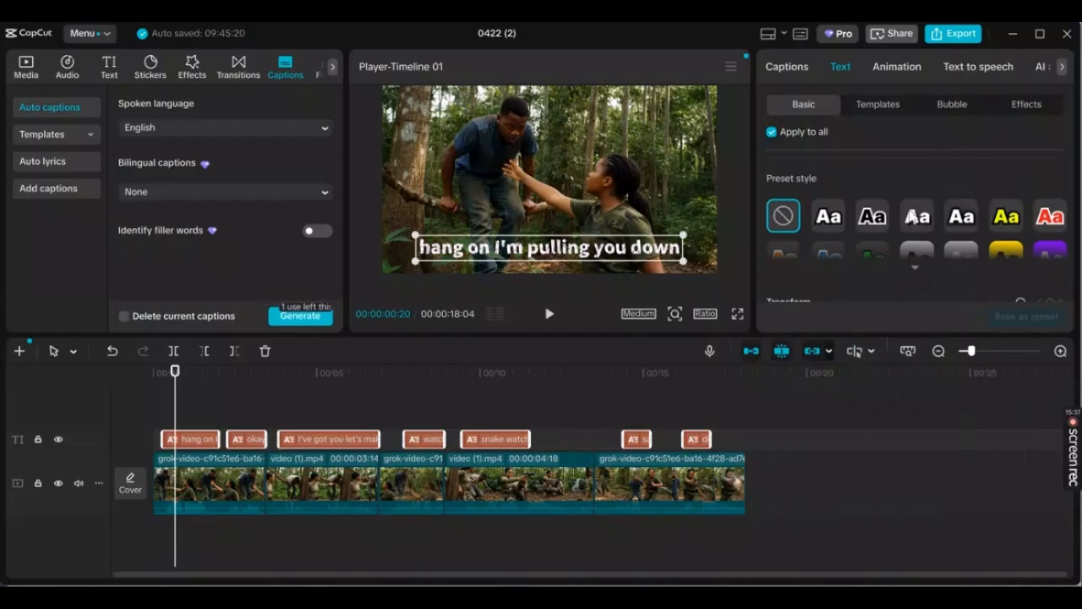
scroll(909, 211, "down", 3)
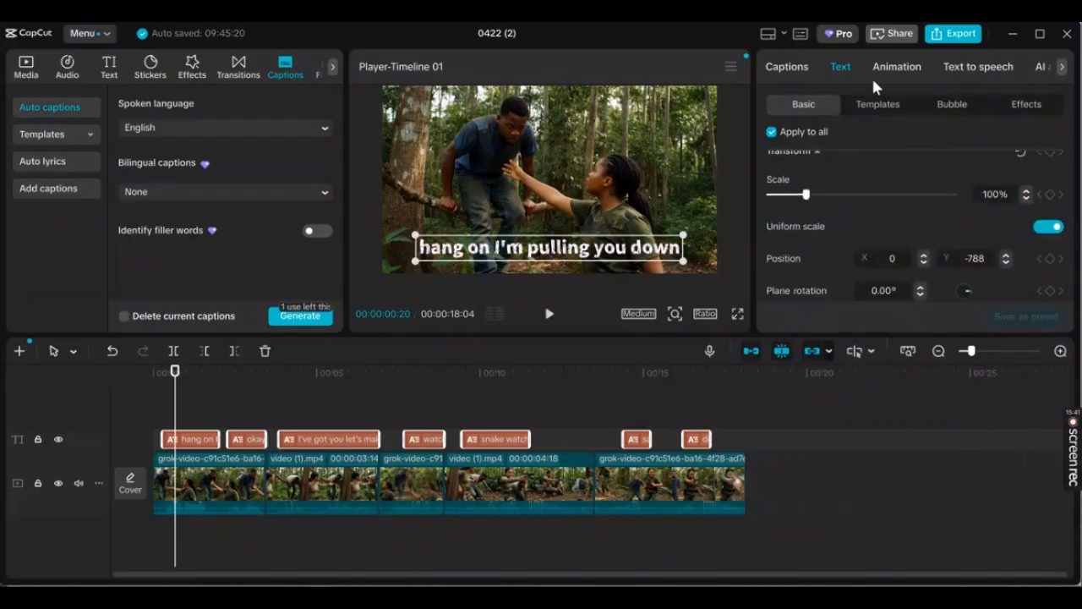
left_click(884, 107)
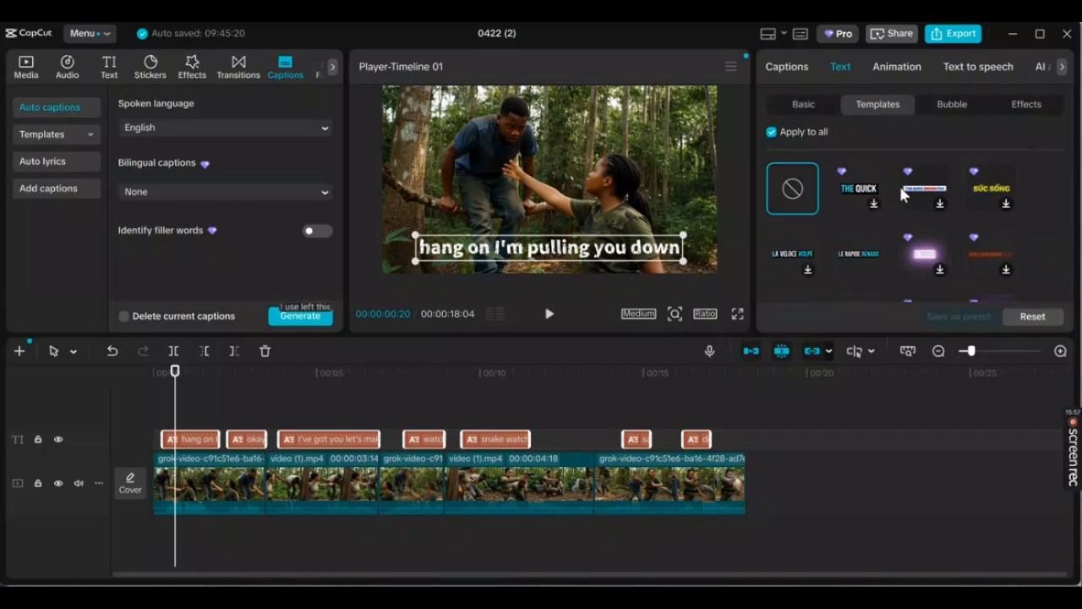
left_click(811, 260)
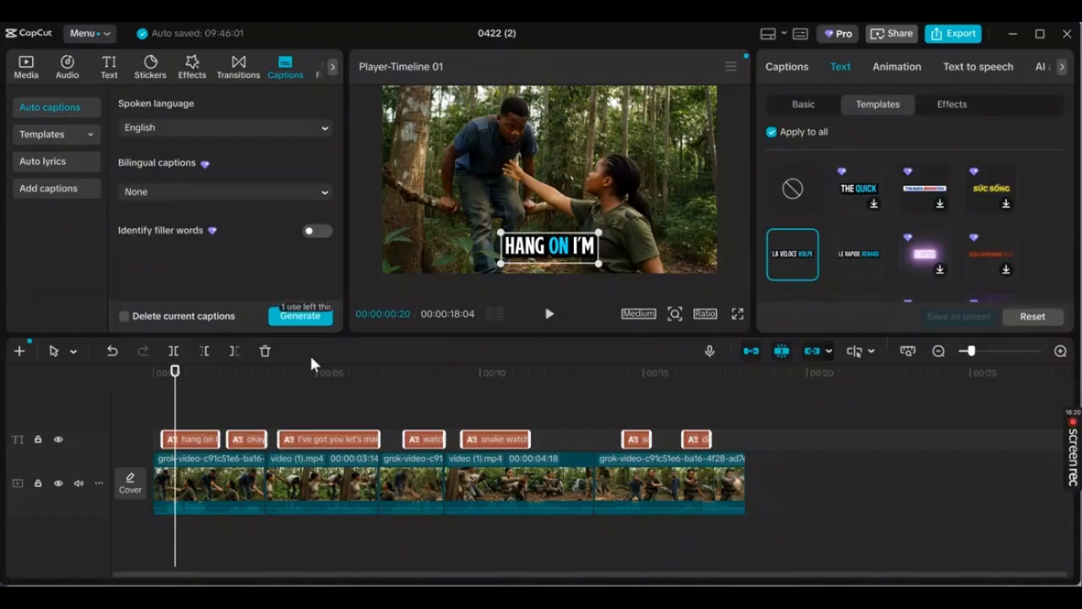
Play the whole timeline from the start to review the styled captions, and deselect them.
left_click_drag(174, 394, 153, 394)
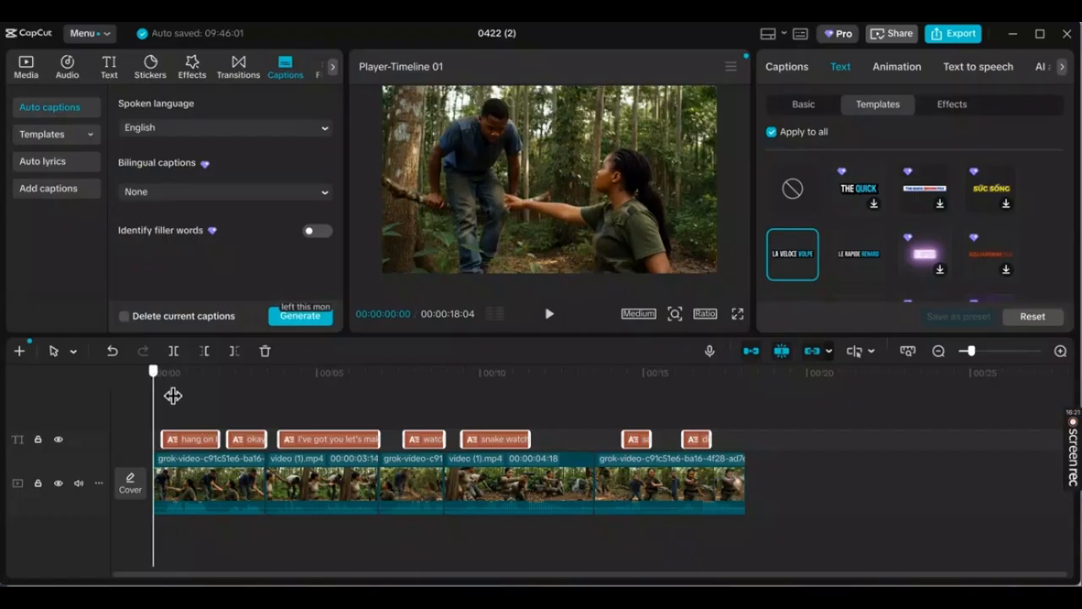
left_click(550, 314)
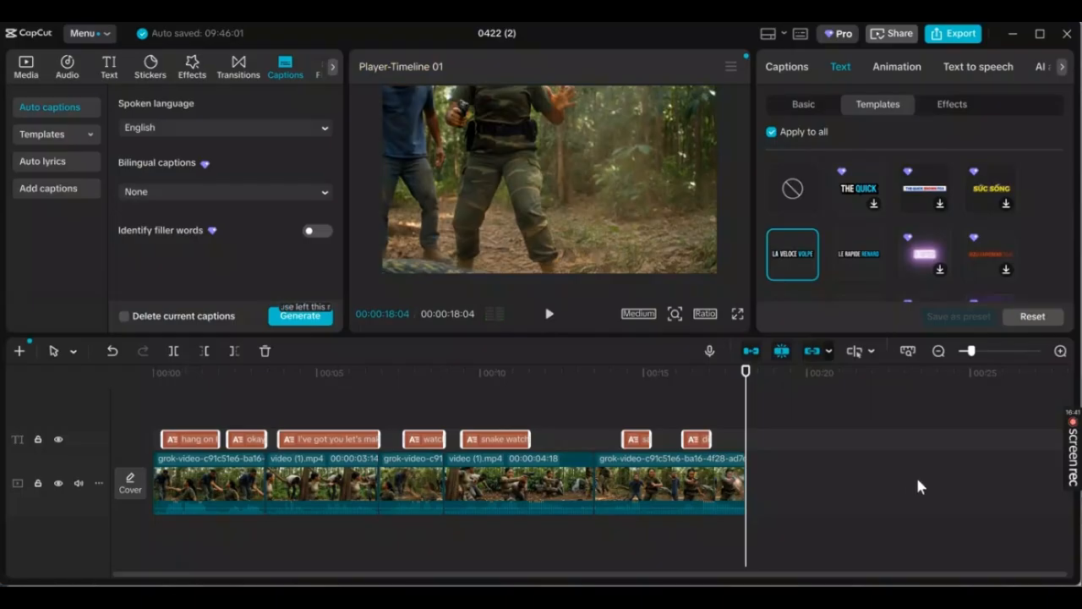
left_click(756, 465)
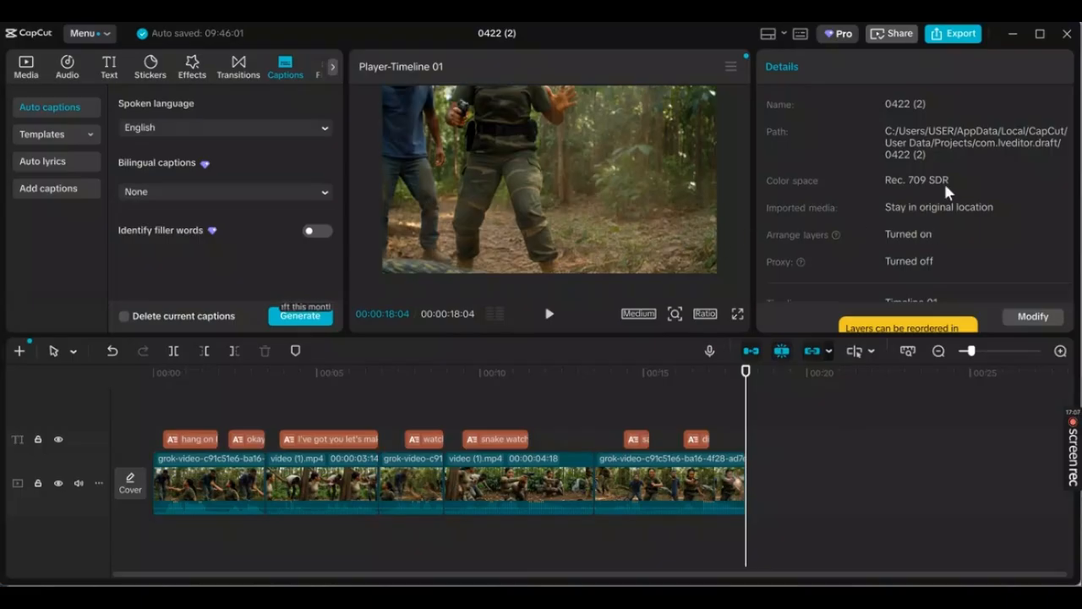
Accept the free Pro offer and export the timeline as a 720P mp4 named "Merge Clips by delete and trim".
left_click(954, 34)
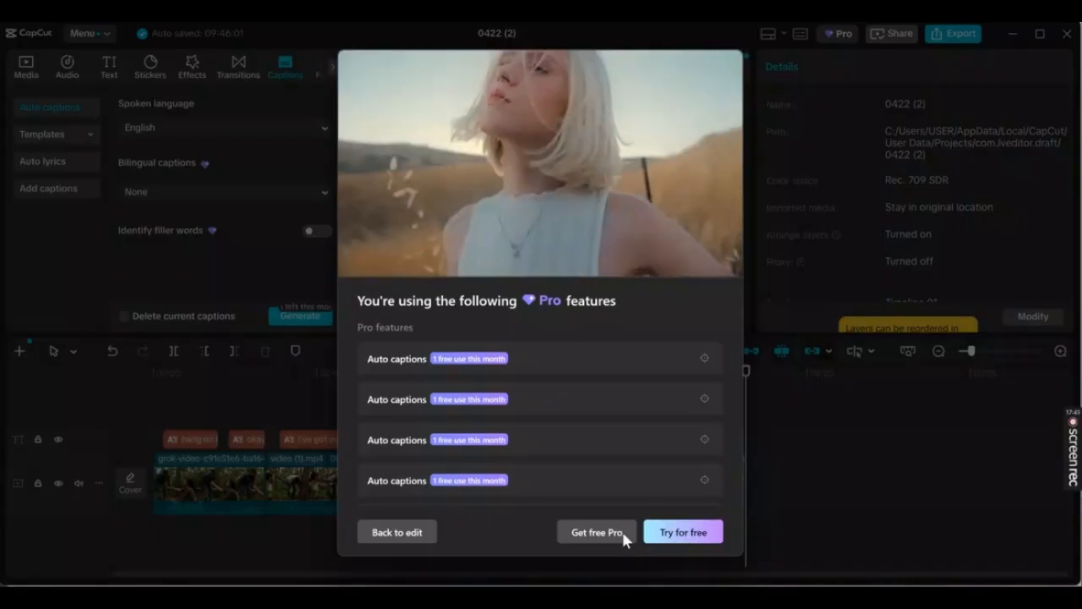
left_click(617, 533)
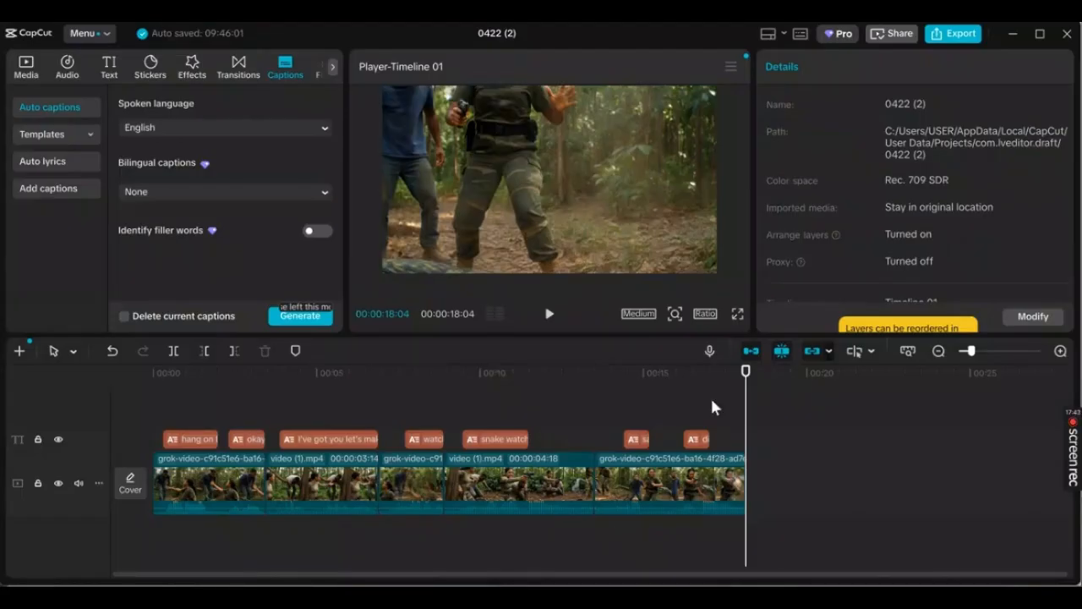
key("ctrl+e")
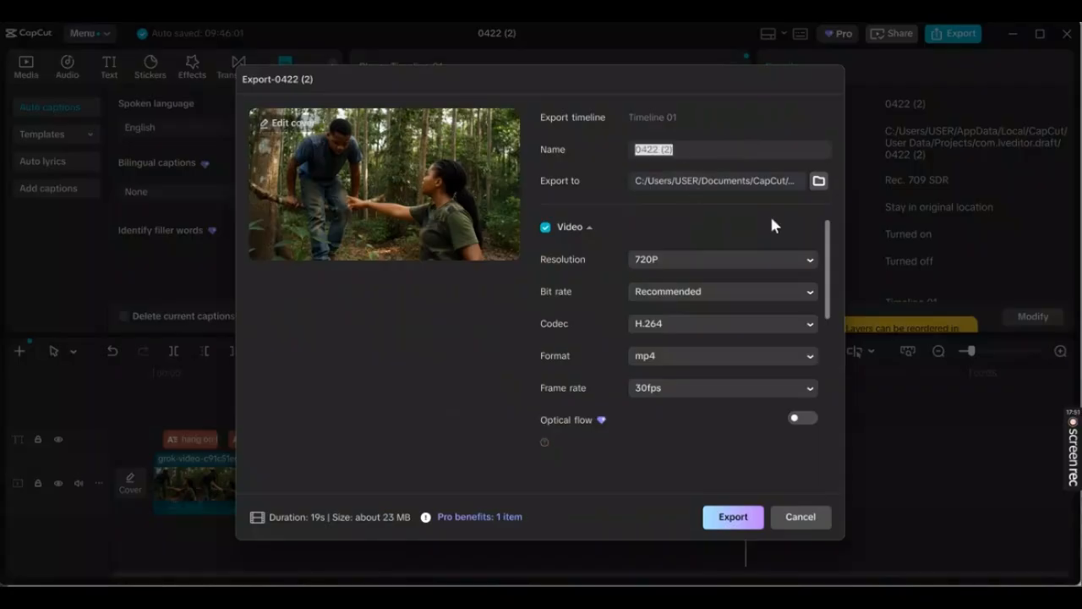
type("Merge Clips by delete and trim")
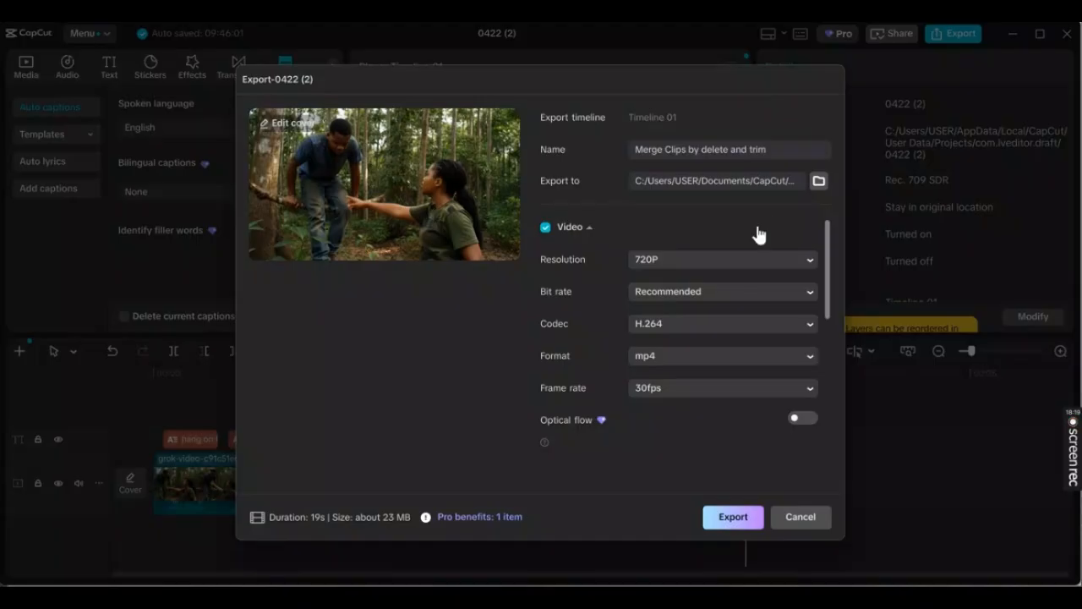
left_click(732, 517)
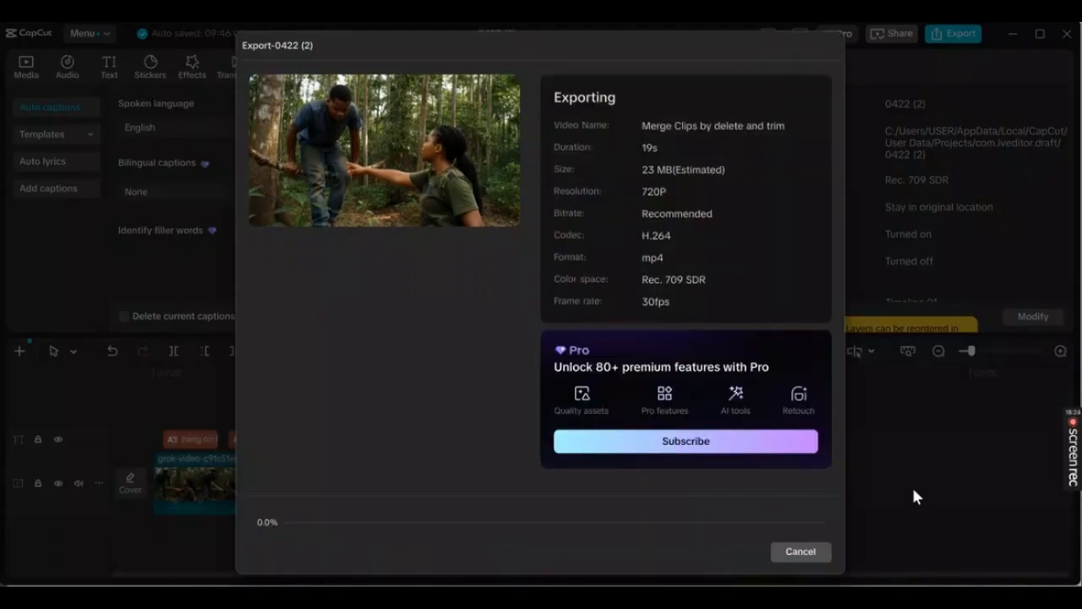